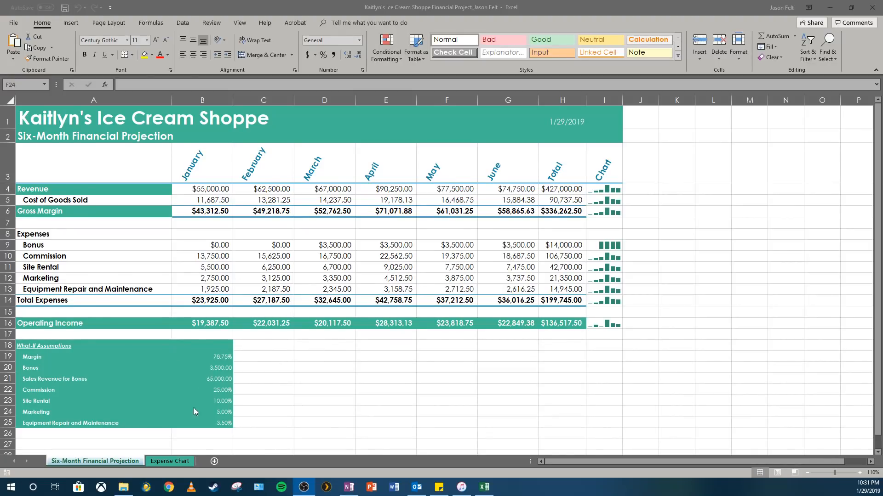
- View the Expense Chart sheet and return to the Six-Month Financial Projection sheet
click(151, 462)
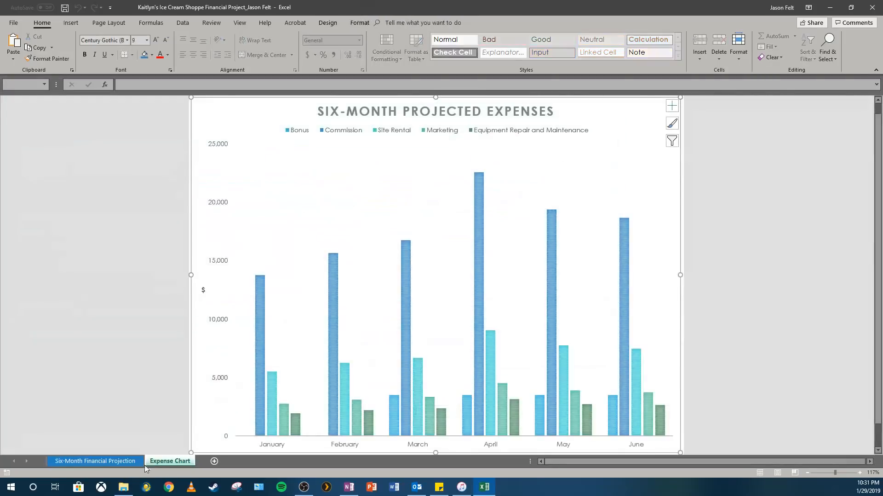
click(128, 461)
click(171, 461)
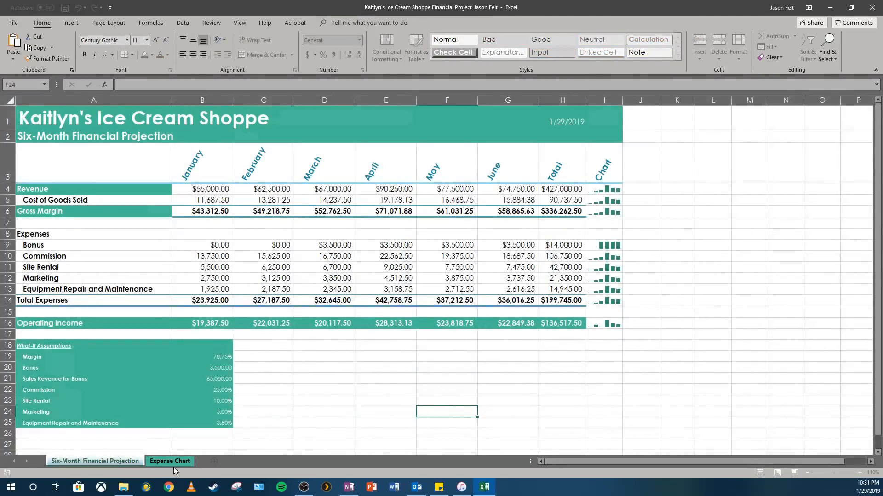
click(117, 460)
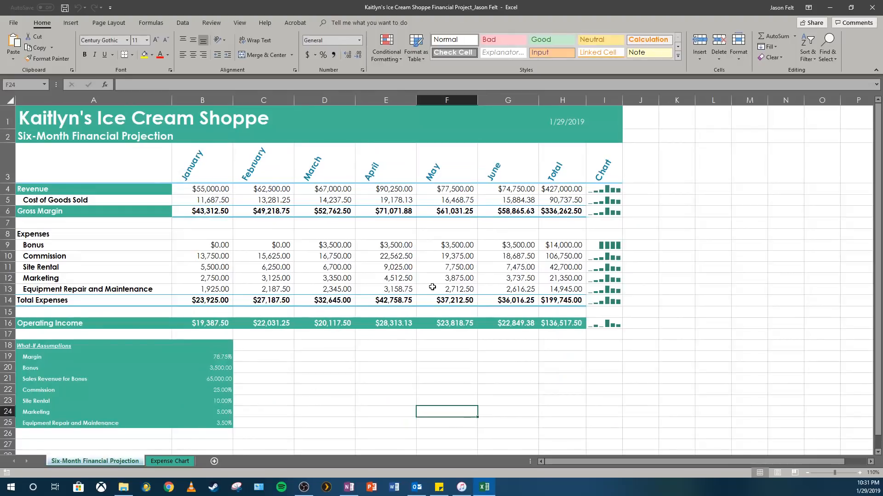
- Try worksheet magnifications of 200% and 25% on the Six-Month Financial Projection sheet
click(240, 22)
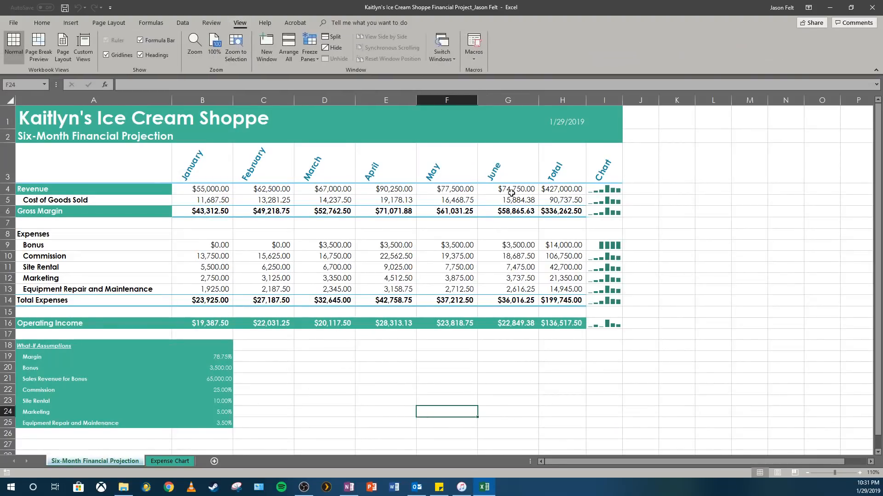
click(195, 52)
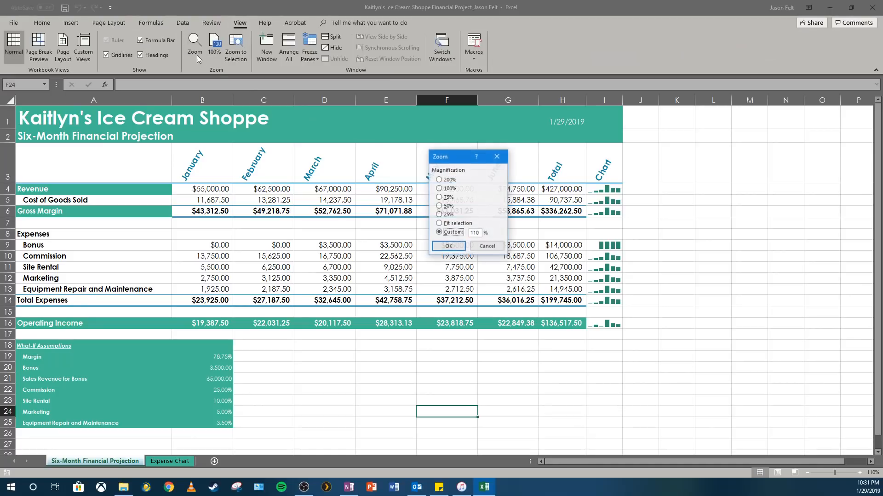
click(439, 181)
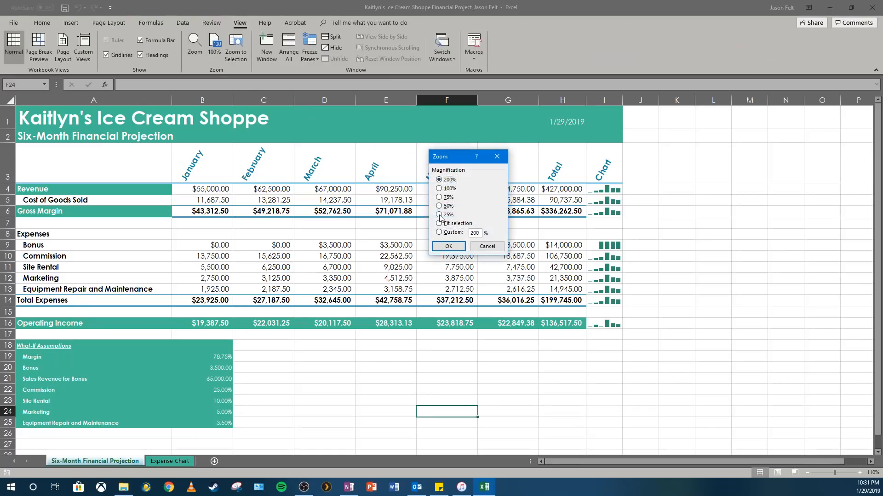
click(449, 246)
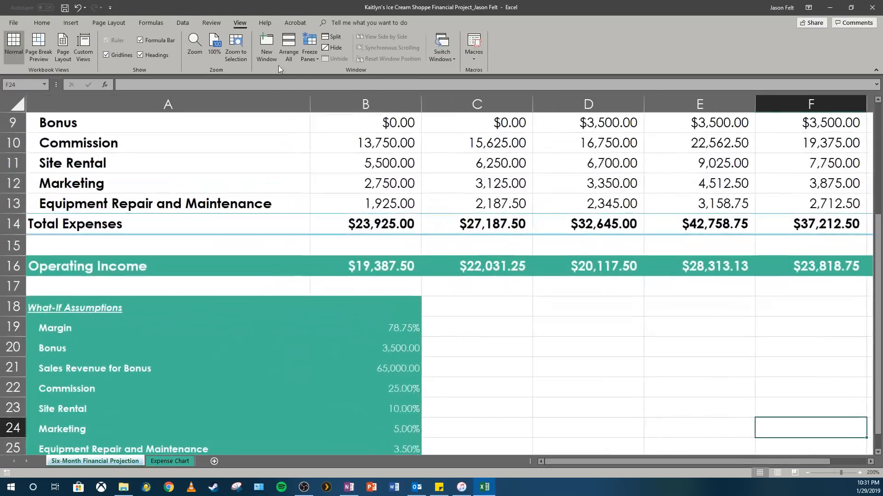
click(195, 52)
click(439, 218)
click(448, 247)
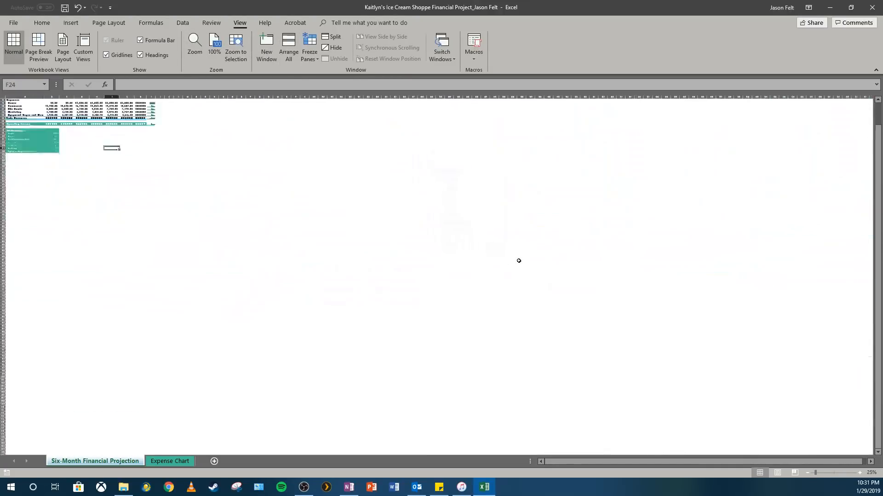
- Set the worksheet magnification to 100% and bring the first rows of the projection back into view
click(195, 52)
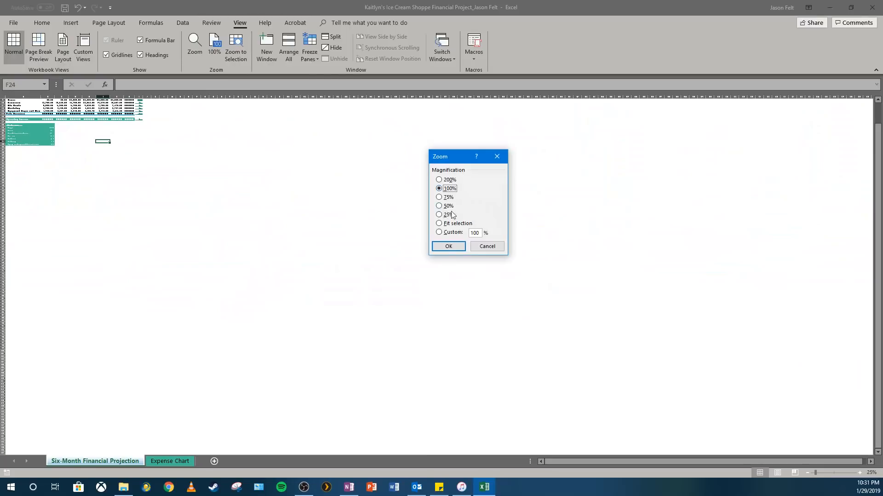
click(452, 247)
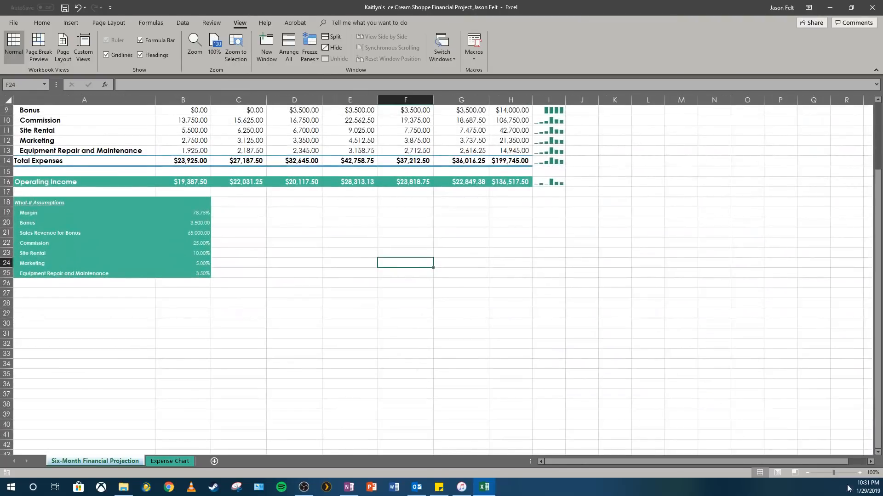
click(630, 364)
scroll(635, 377, up, 3)
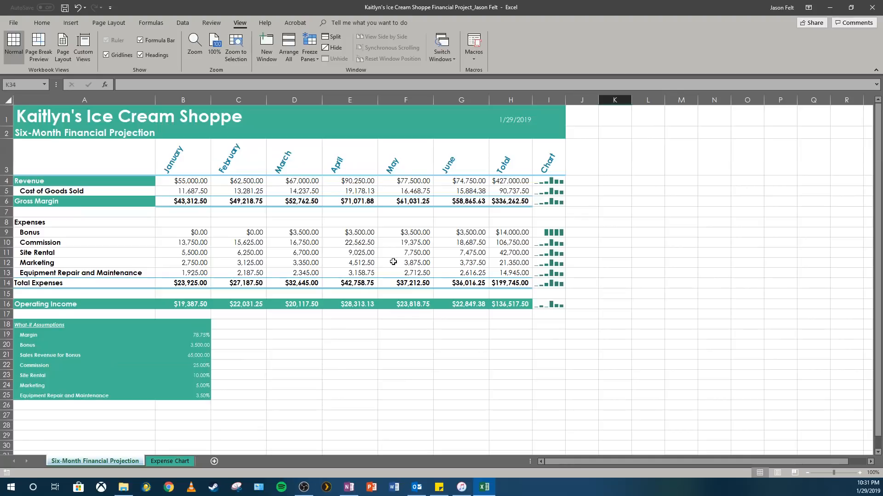
- Save a copy of the workbook in the Module 3 folder, adding the prefix WhatIf_ to the existing file name
click(14, 23)
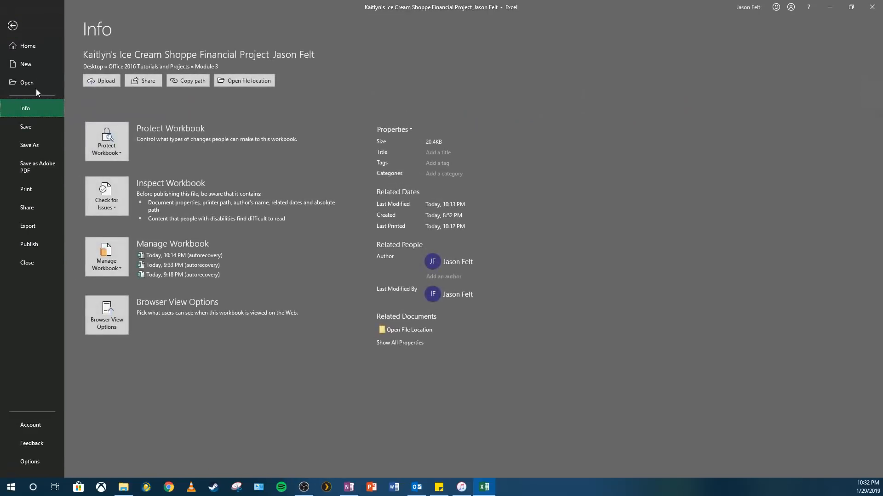
click(30, 145)
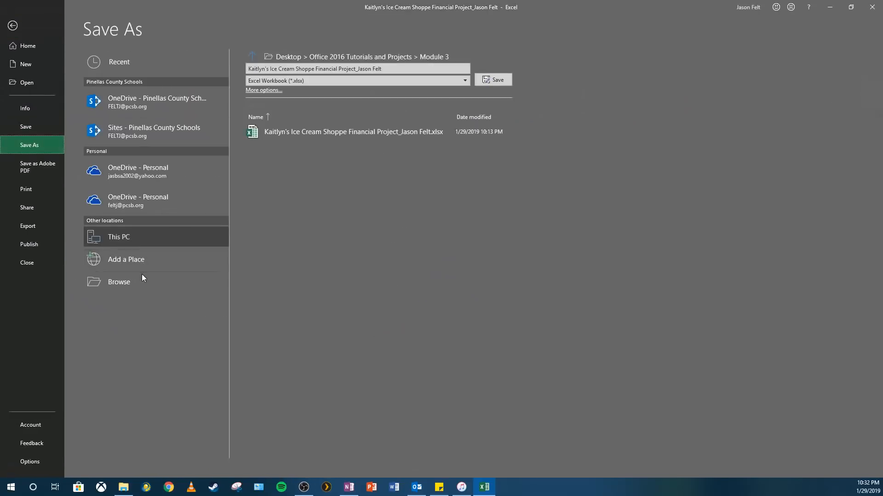
click(142, 277)
click(65, 186)
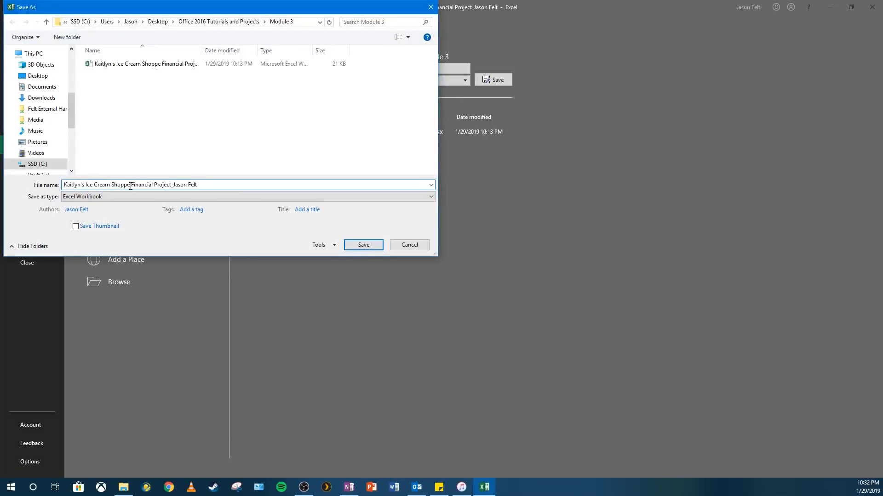
text(Wh)
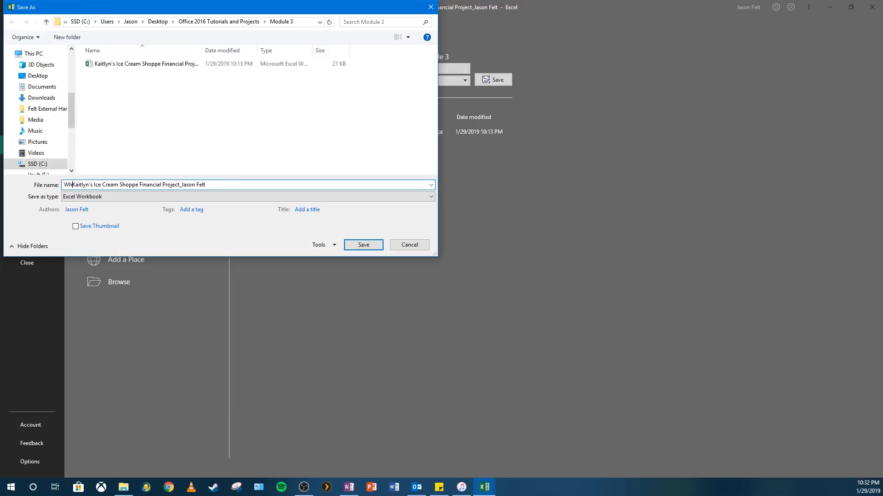
text(atIf_)
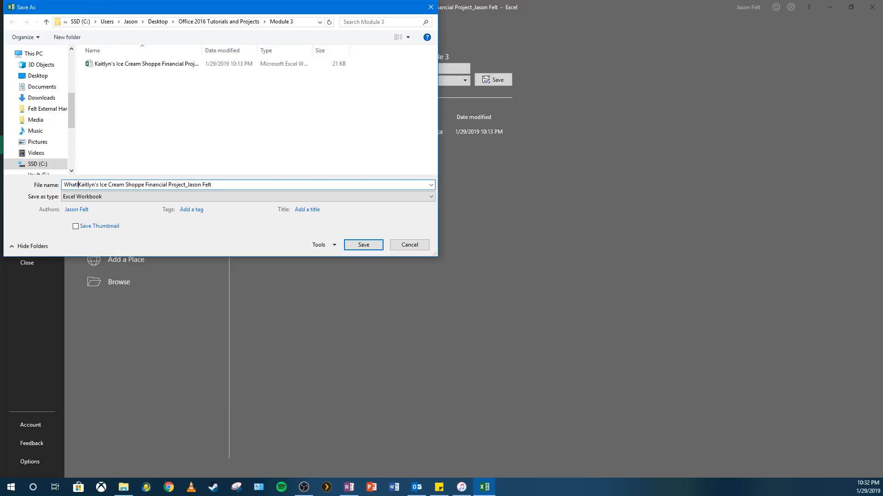
key(BackSpace)
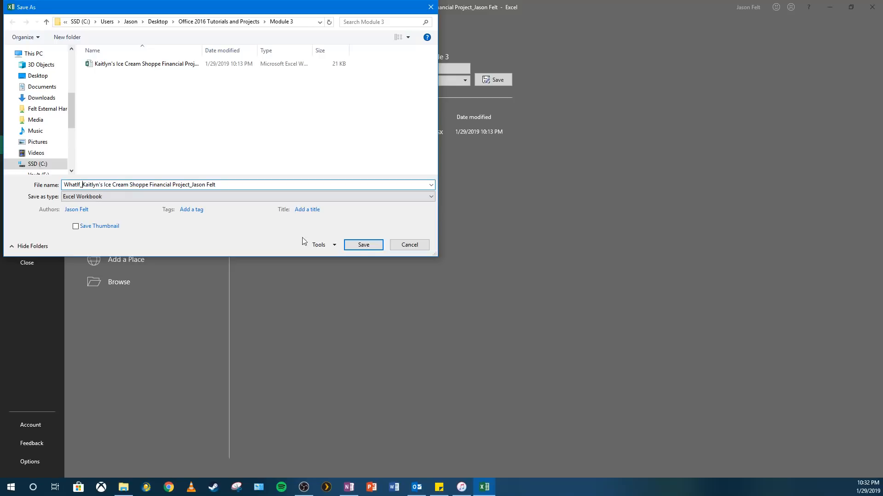
click(361, 244)
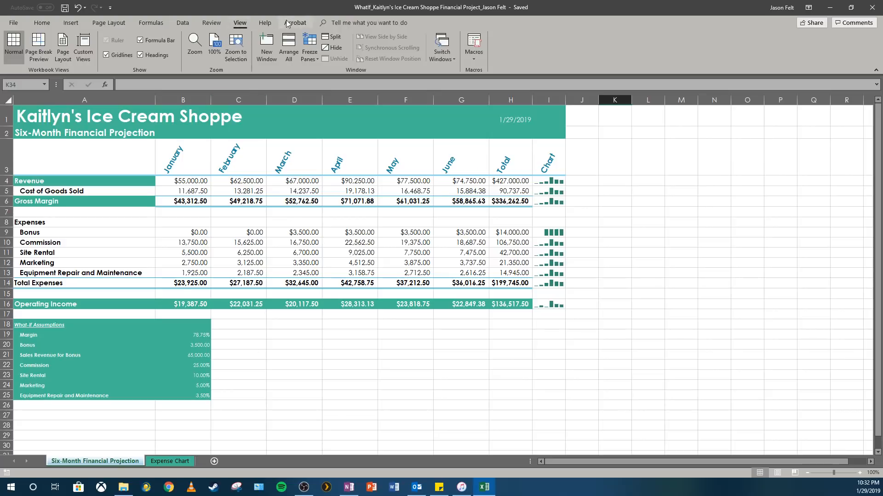
- Split the worksheet window into four panes and check how the panes scroll separately
click(334, 39)
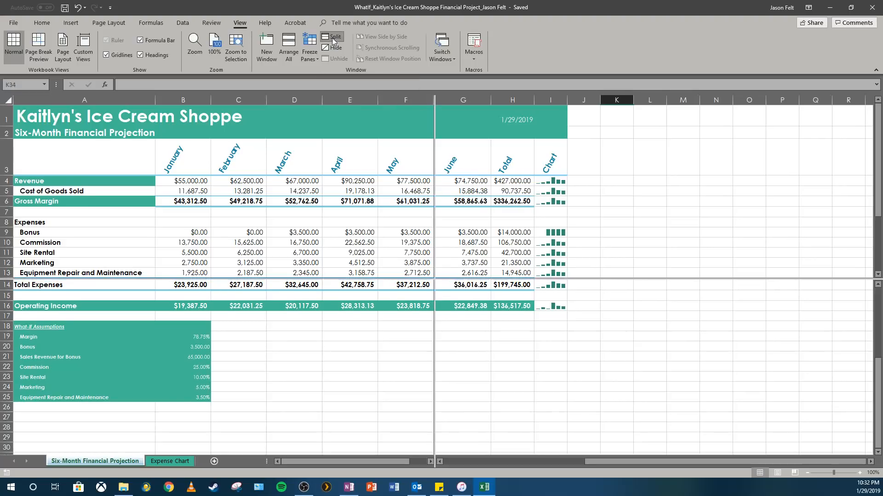
click(399, 253)
scroll(393, 259, down, 2)
scroll(394, 260, up, 2)
click(363, 244)
click(472, 234)
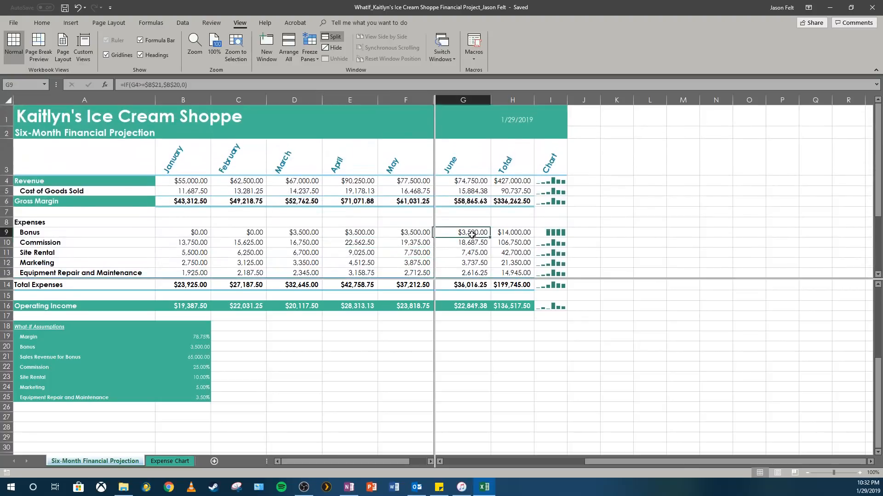
scroll(471, 235, down, 1)
scroll(510, 221, up, 1)
mouse_move(616, 465)
mouse_down()
mouse_move(571, 462)
mouse_move(606, 463)
mouse_up()
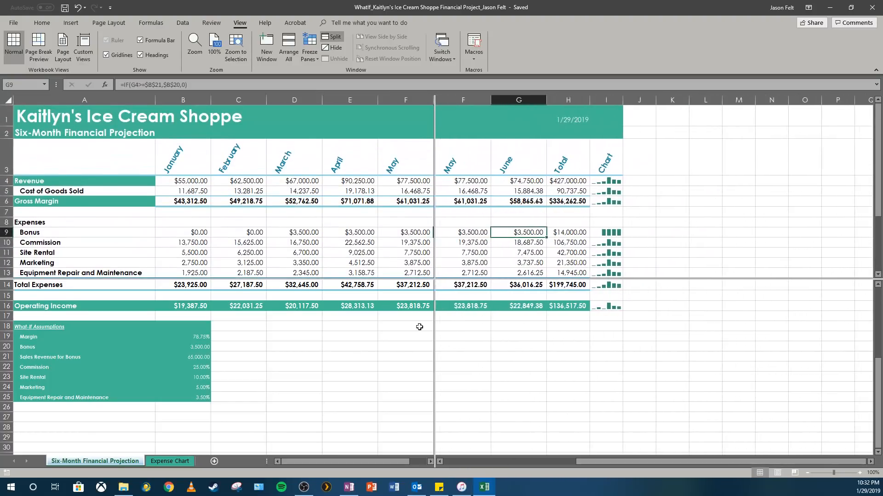
- Remove the vertical split between the panes, keeping the horizontal one
click(355, 235)
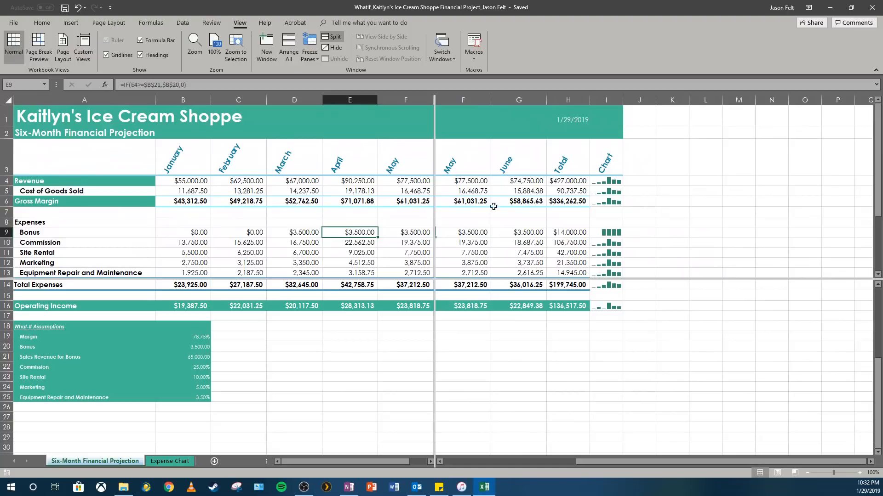
double_click(435, 233)
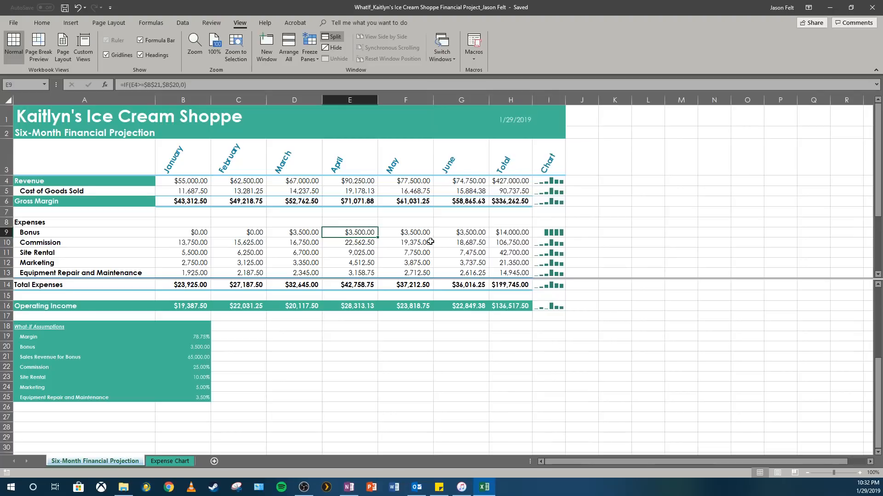
- Examine the projection in the upper and lower panes by scrolling each one independently
scroll(373, 314, down, 3)
scroll(370, 308, up, 3)
scroll(353, 242, down, 2)
scroll(351, 257, up, 2)
click(343, 306)
scroll(341, 302, down, 1)
scroll(341, 302, up, 4)
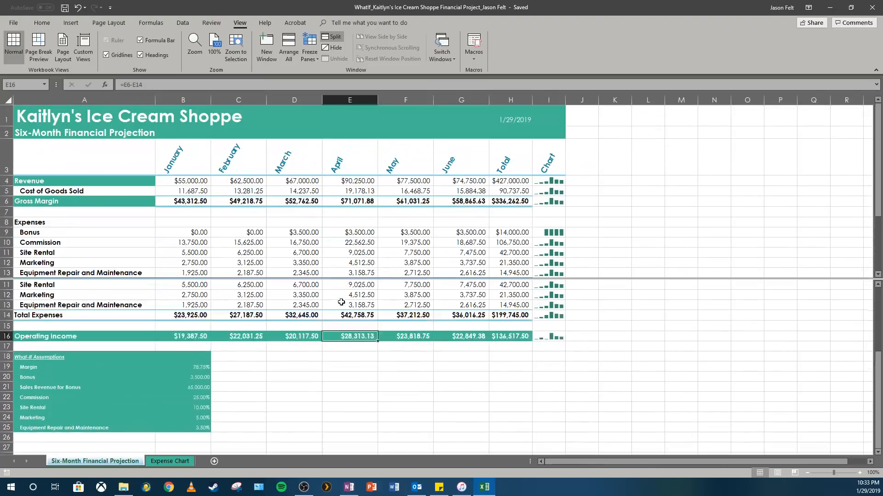
scroll(330, 224, up, 1)
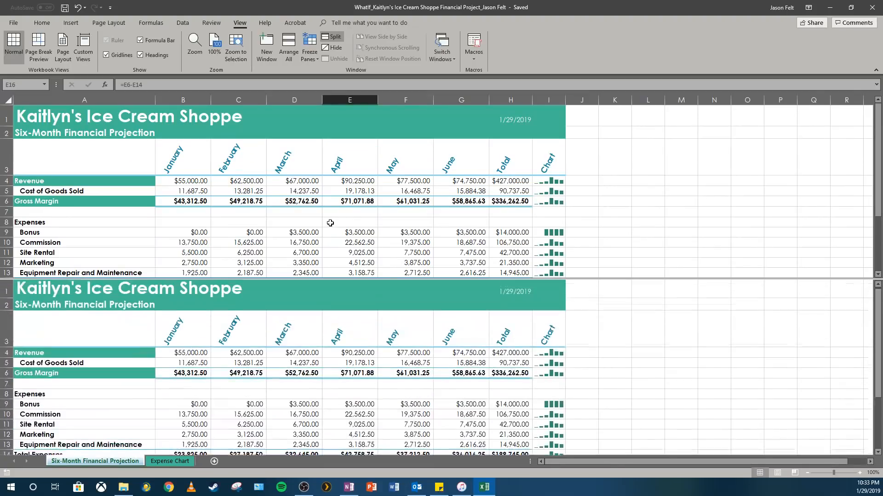
click(330, 224)
scroll(330, 223, down, 2)
scroll(330, 223, up, 2)
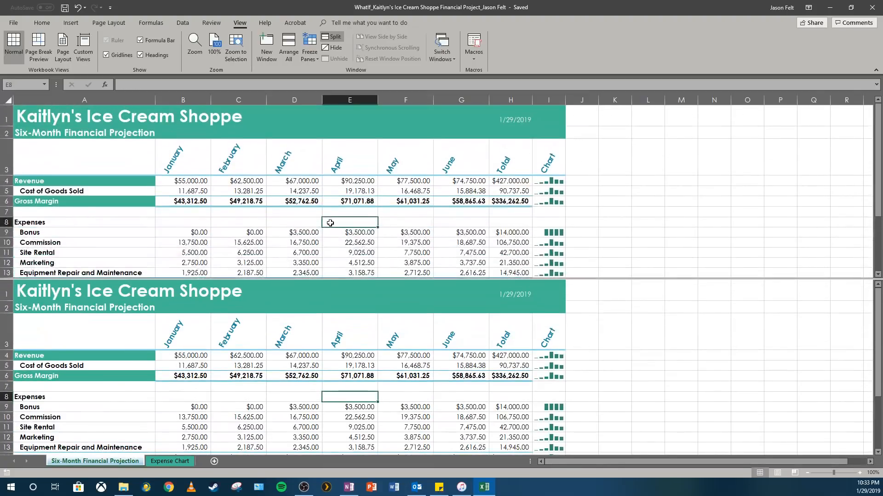
drag(879, 206, 881, 212)
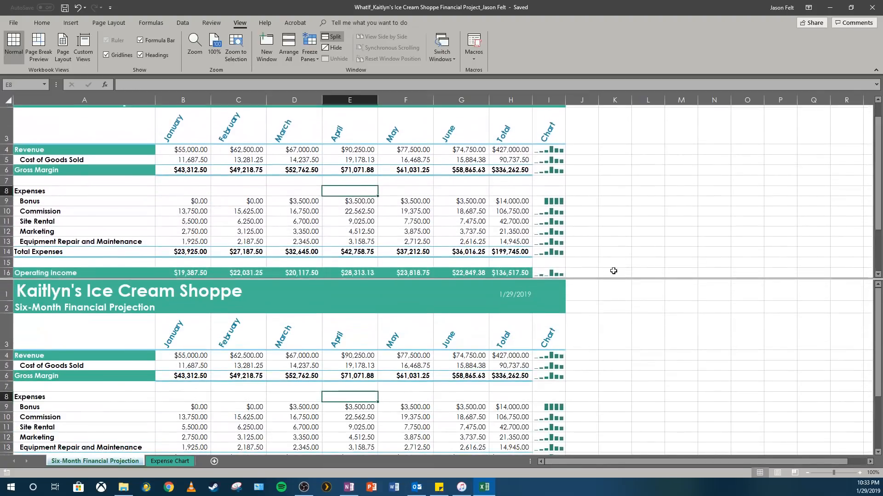
click(447, 358)
scroll(446, 362, down, 5)
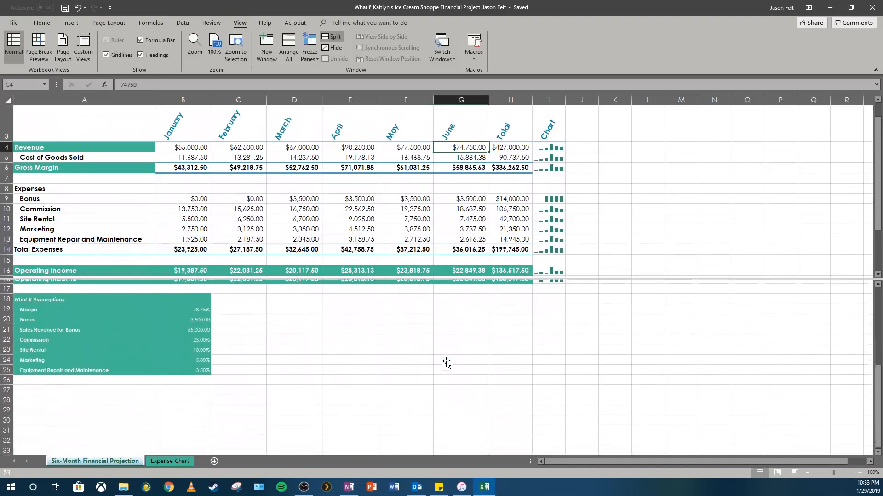
scroll(446, 362, up, 5)
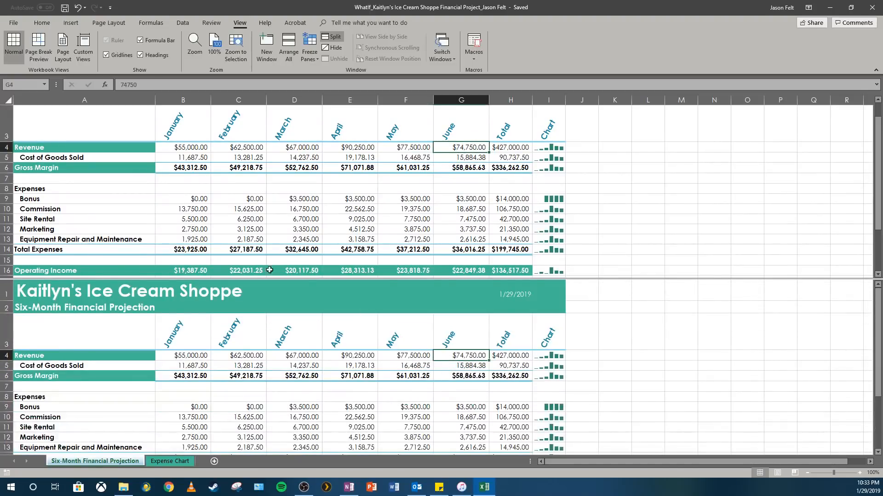
- Remove the remaining horizontal split and return to the first rows of the worksheet
drag(349, 279, 349, 277)
key(F2)
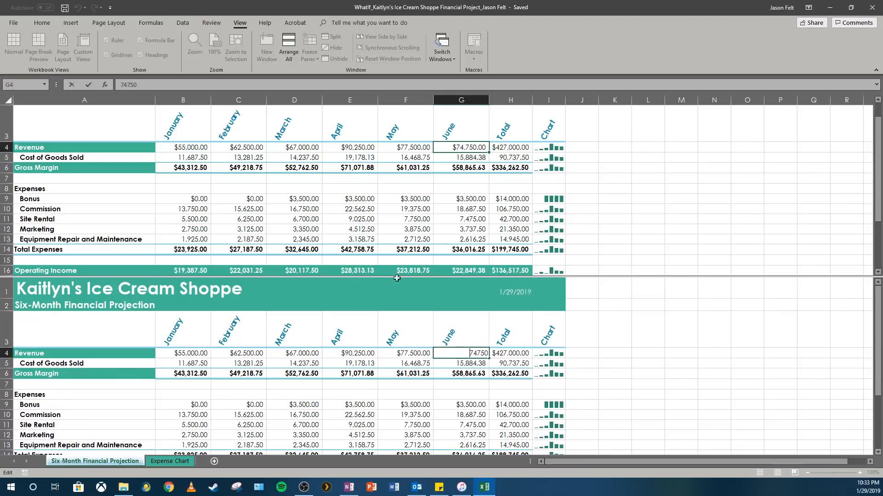
click(581, 273)
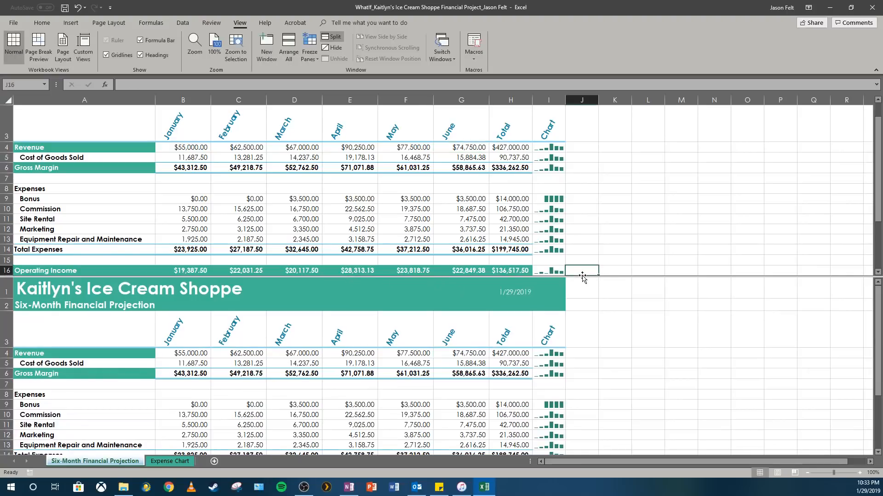
click(606, 273)
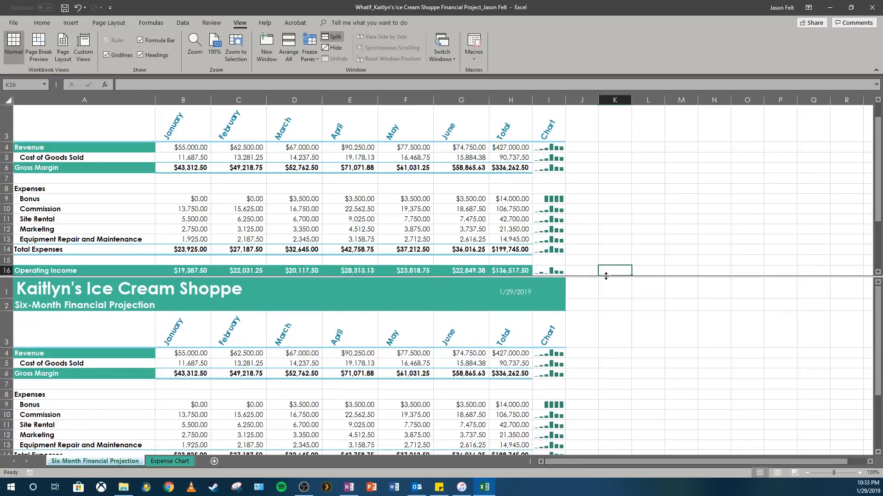
double_click(606, 276)
click(581, 249)
scroll(573, 318, up, 1)
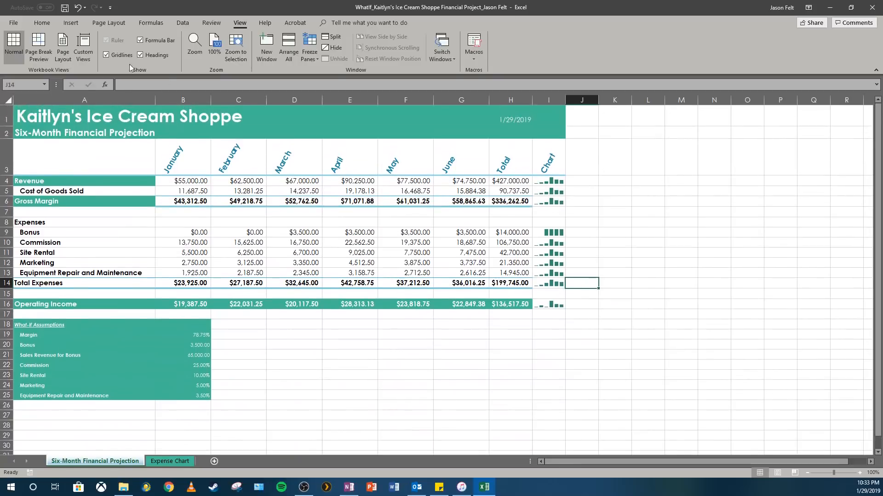
- Save the WhatIf_ workbook
click(63, 13)
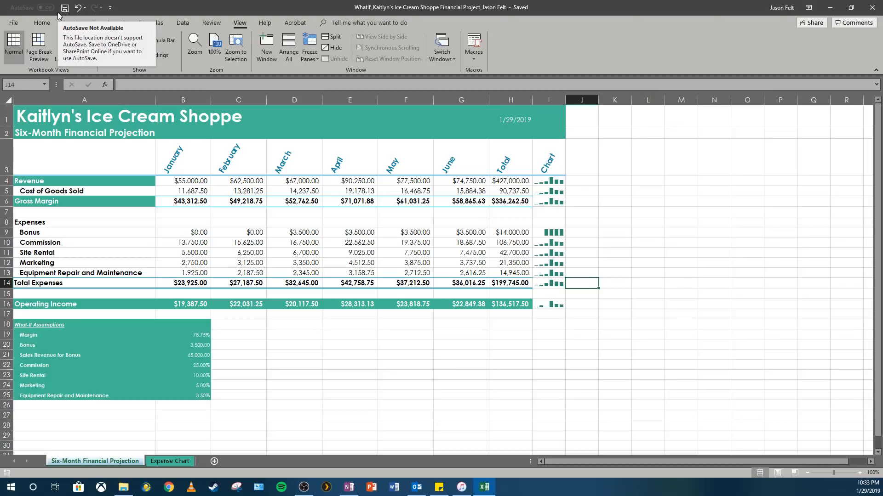
- Freeze the panes at cell B4, keeping the title and month rows and the label column fixed
click(174, 181)
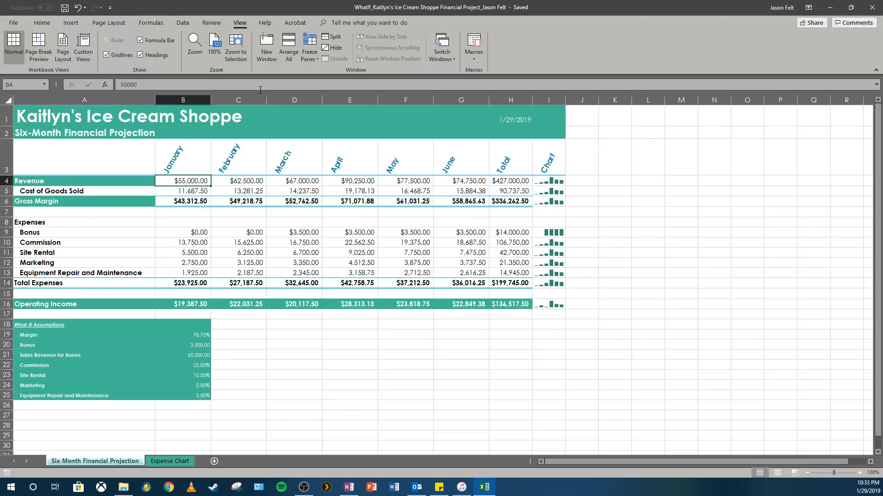
click(309, 55)
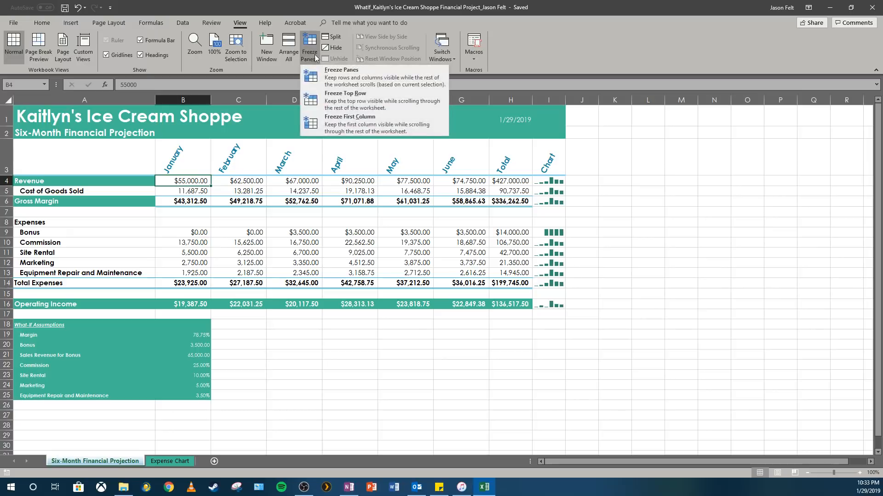
click(348, 79)
- Examine how the projection rows move beneath the frozen headings and beside the frozen label column
scroll(239, 227, down, 1)
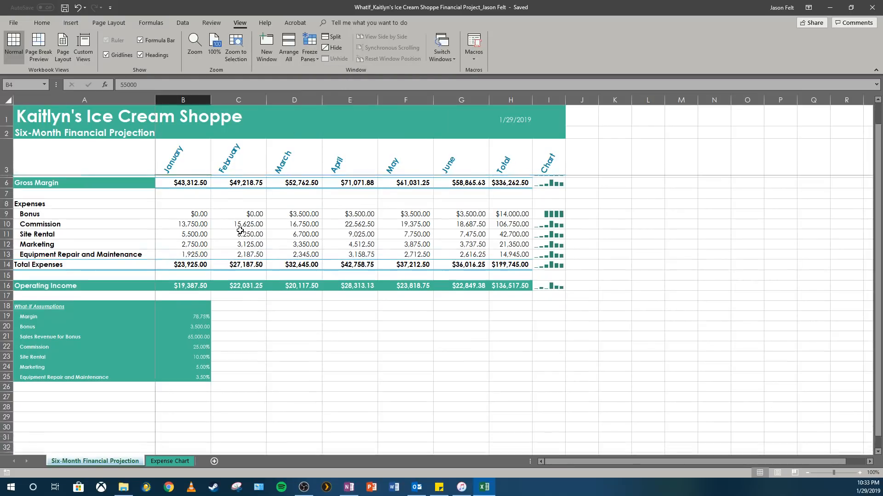
scroll(248, 227, up, 1)
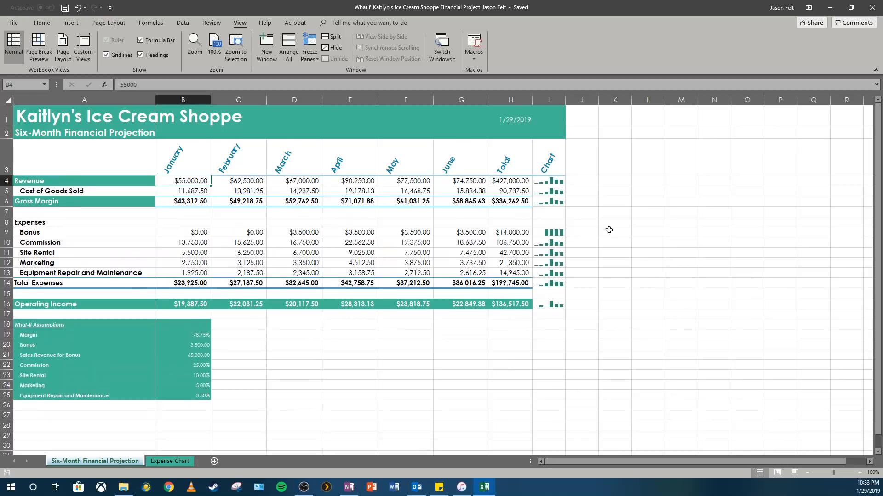
drag(878, 191, 880, 225)
click(713, 324)
scroll(654, 347, down, 2)
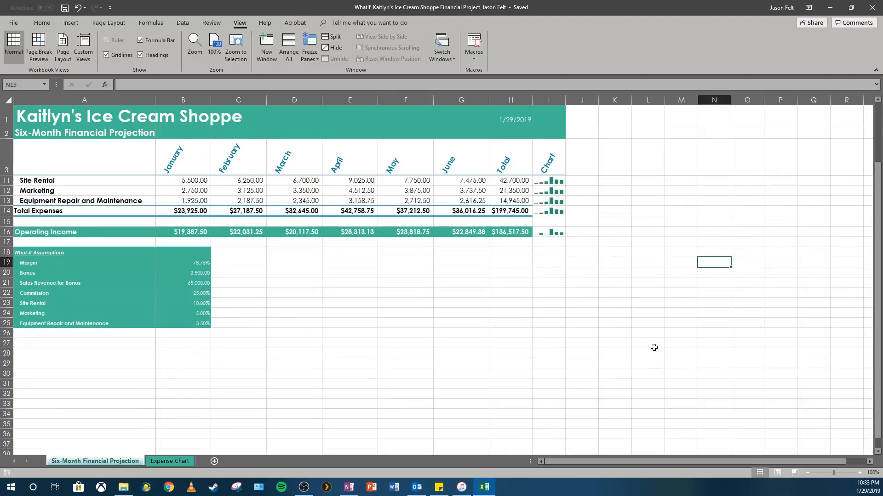
scroll(653, 348, up, 1)
scroll(653, 347, down, 1)
scroll(343, 277, up, 1)
scroll(203, 240, down, 1)
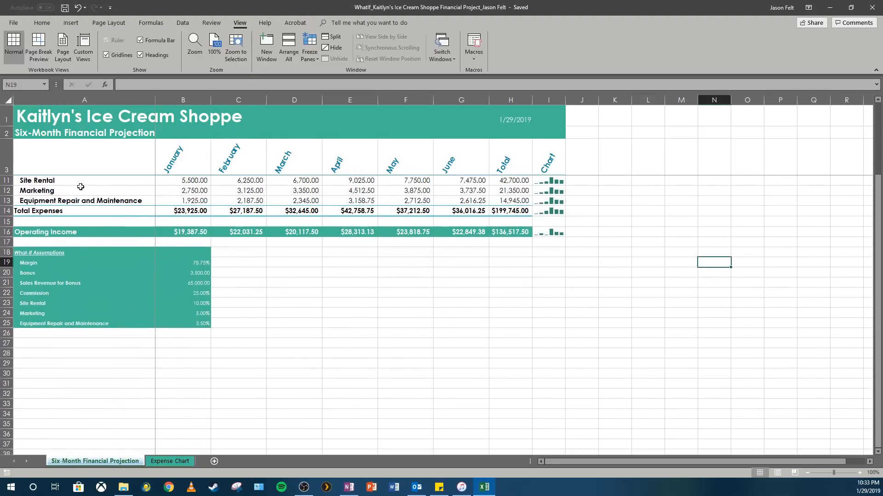
scroll(175, 215, down, 1)
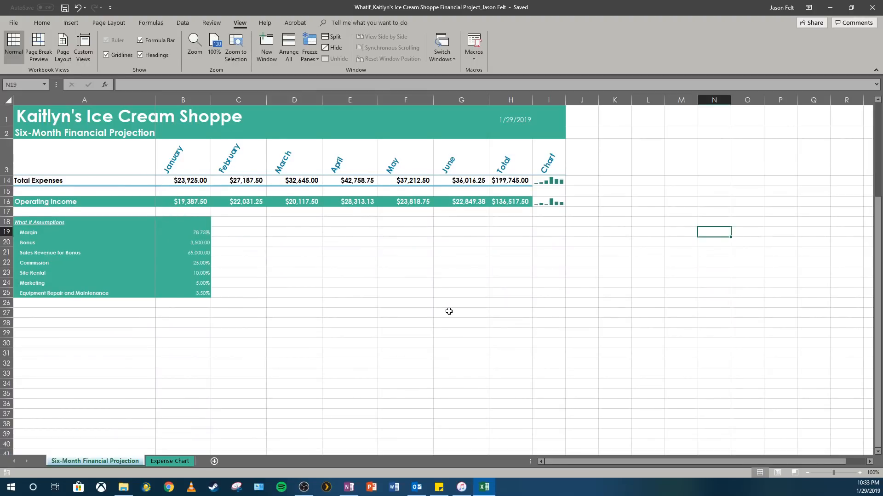
scroll(449, 312, up, 3)
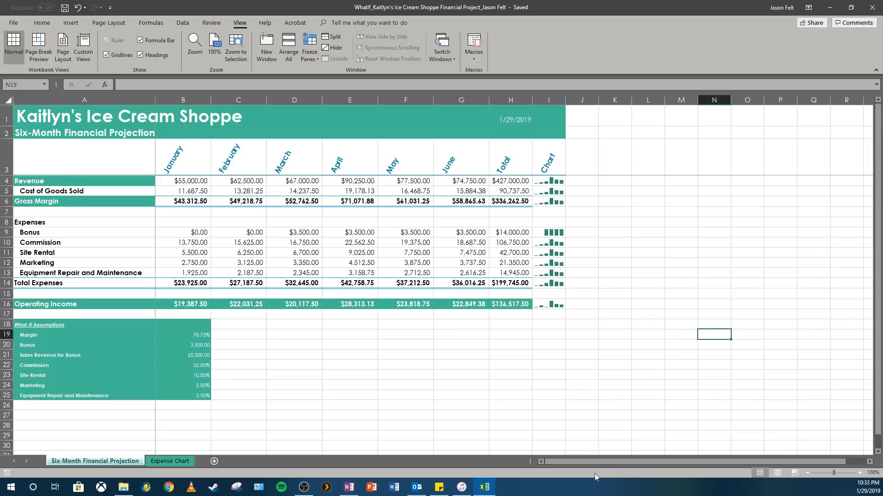
drag(599, 462, 580, 462)
- Unfreeze the panes of the Six-Month Financial Projection worksheet
click(206, 183)
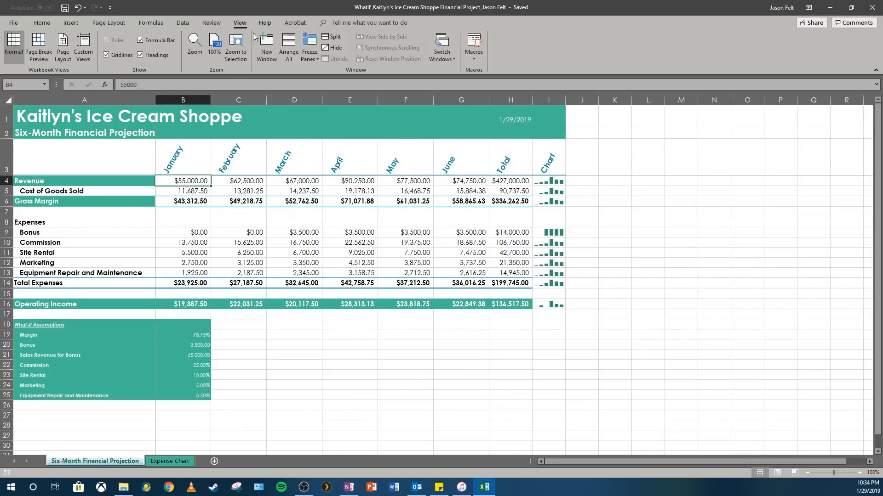
click(306, 52)
click(337, 95)
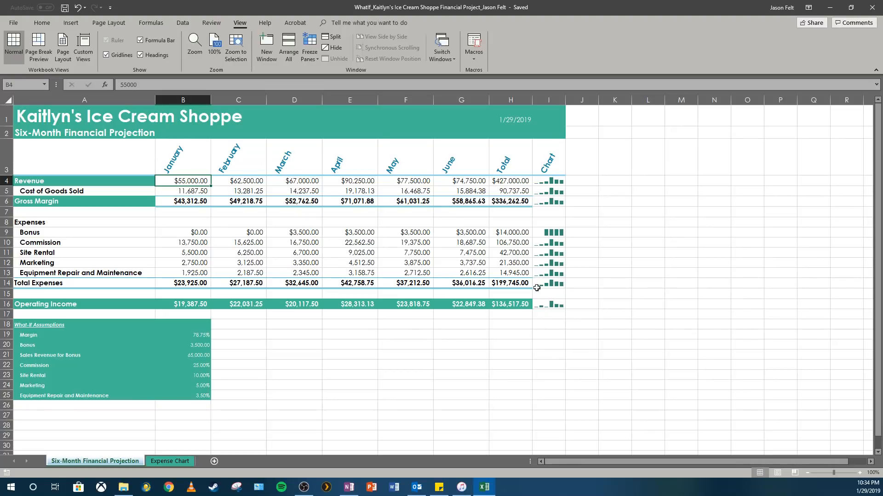
- Check the total operating income in H16 and set the Bonus assumption in B20 to 5,000
click(517, 304)
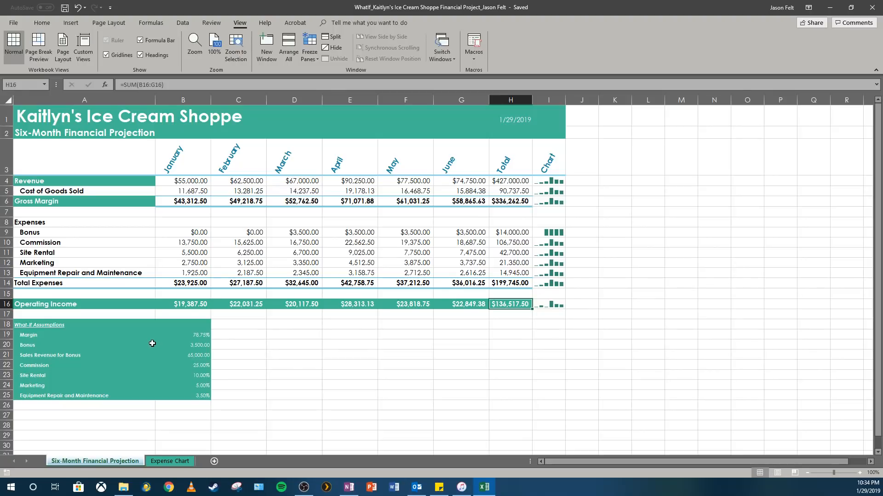
click(198, 346)
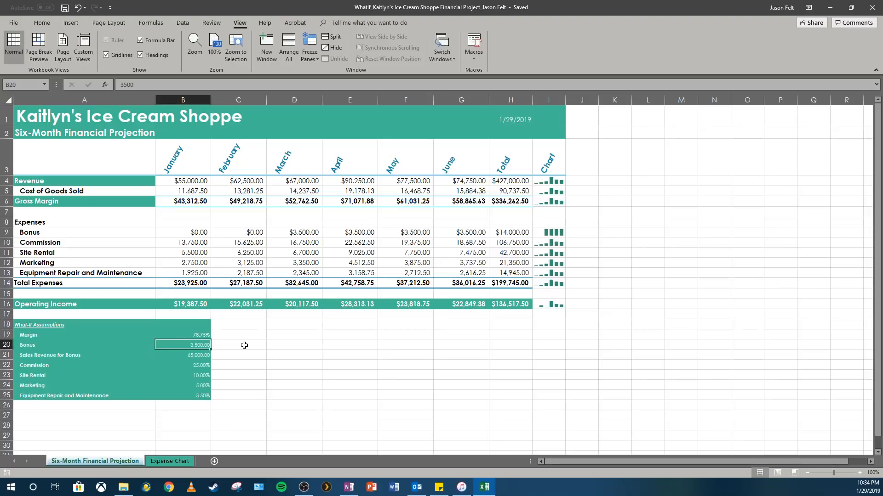
text(5000)
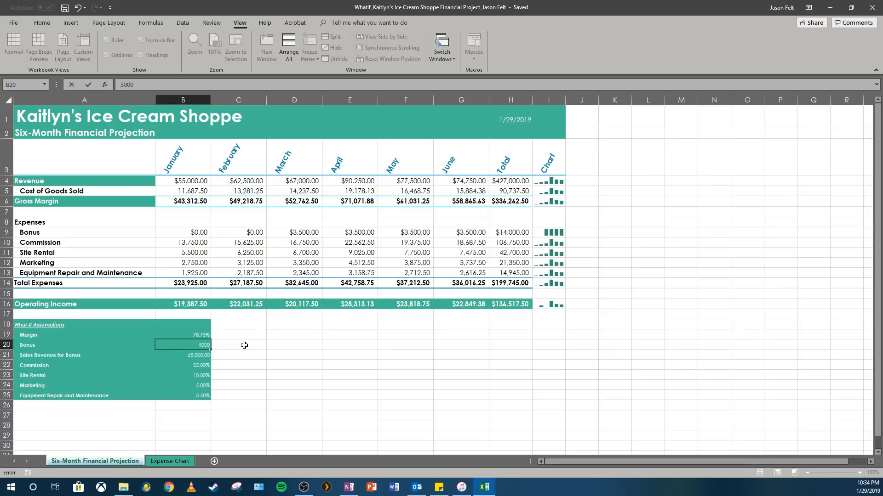
key(Return)
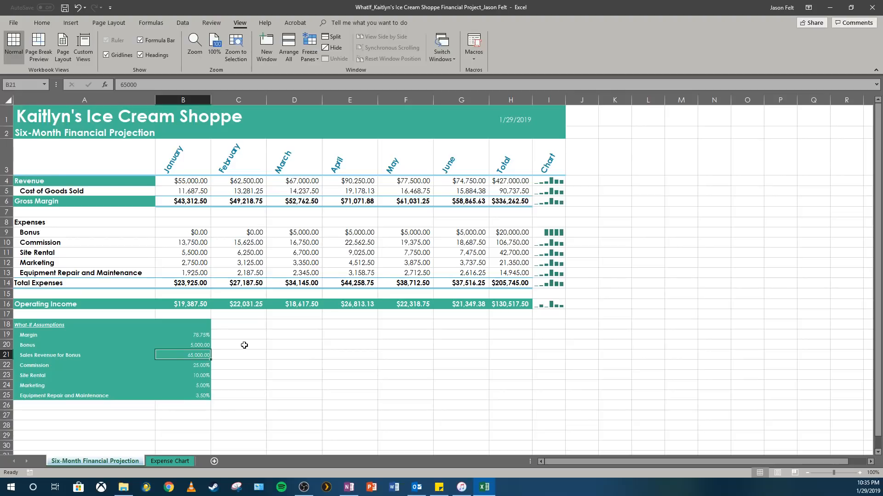
- Set the Commission assumption in B22 to 22.5% and check the total operating income
click(203, 346)
click(204, 370)
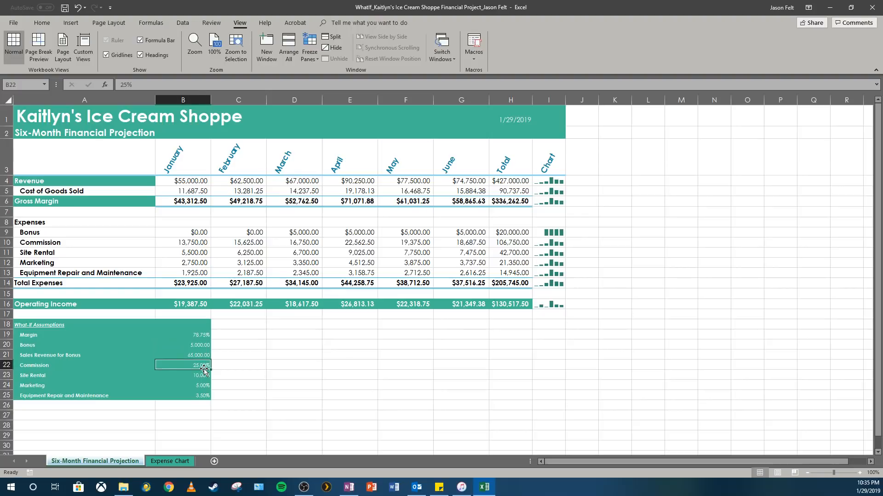
text(22.5)
key(Return)
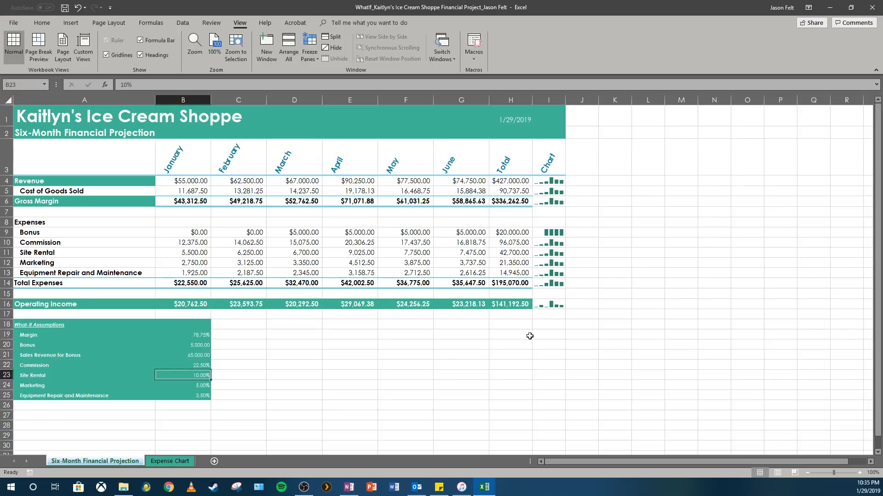
click(510, 303)
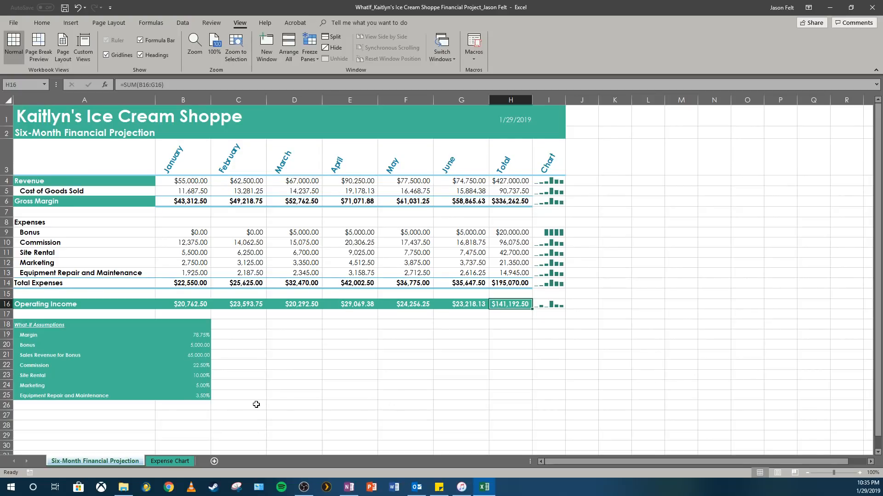
- Set the Equipment Repair and Maintenance assumption in B25 to 4%
click(203, 392)
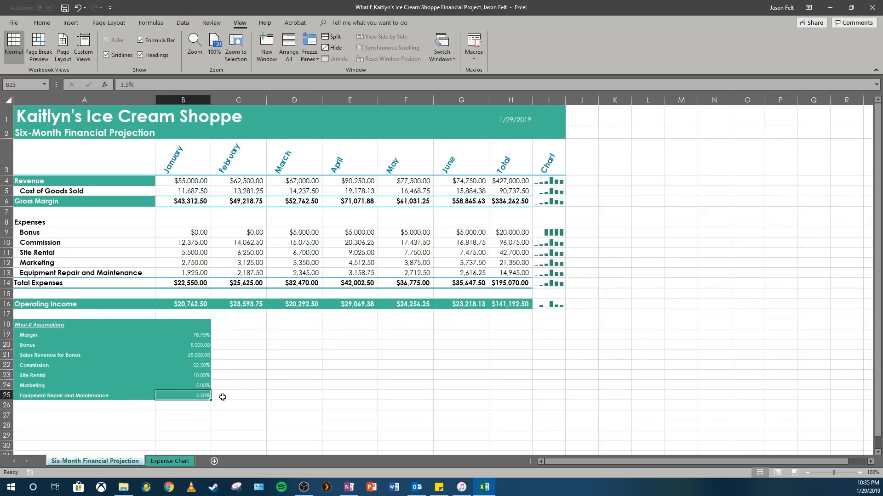
text(4%)
key(Return)
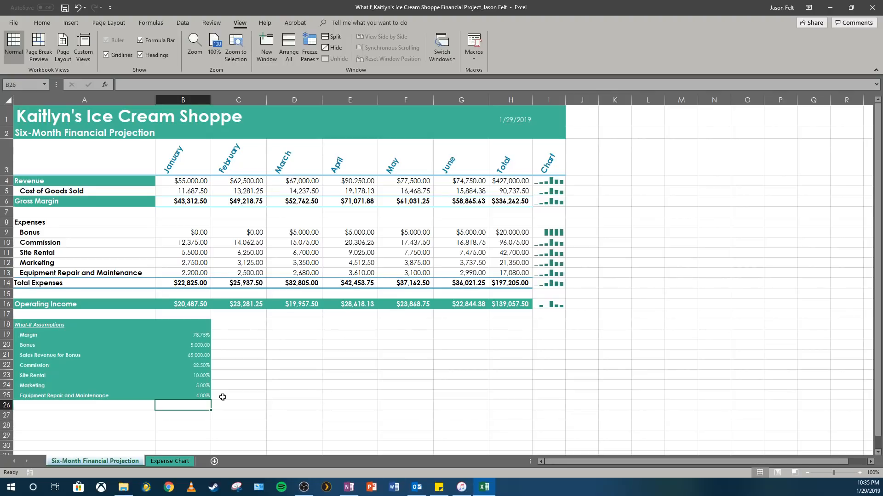
- Show the worksheet's formulas to review them, and return to displaying the calculated values
click(244, 385)
scroll(237, 396, down, 1)
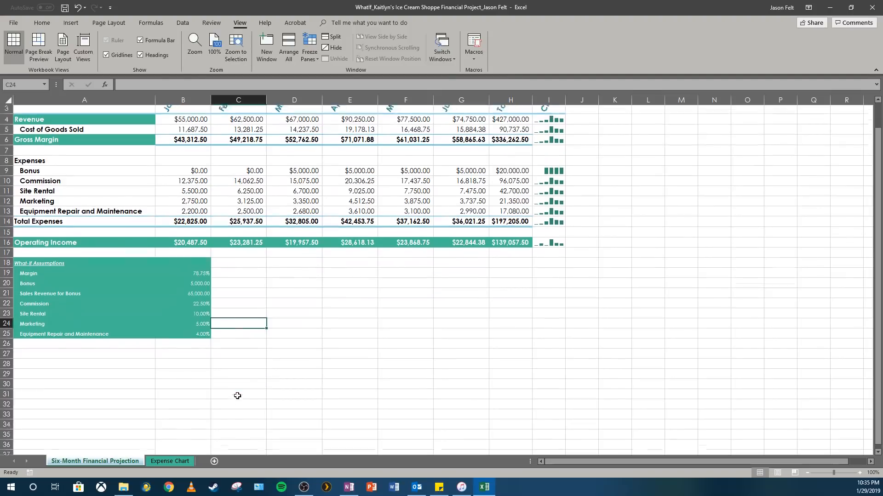
scroll(237, 396, up, 1)
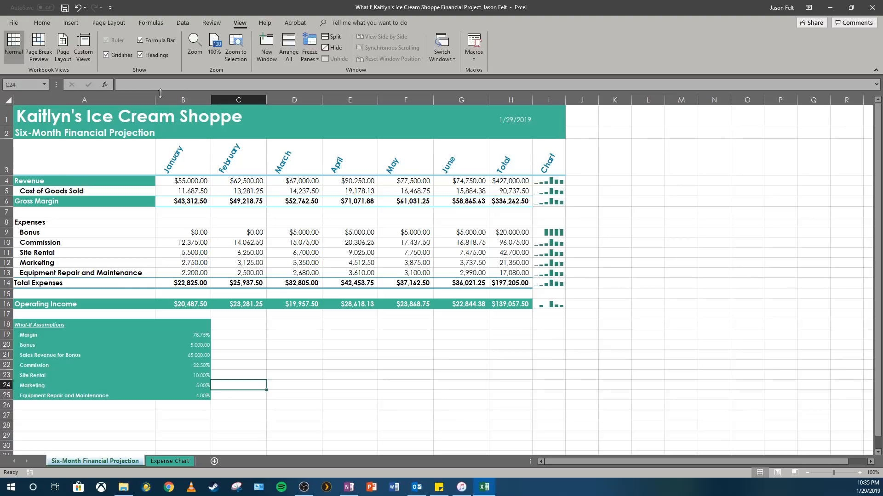
click(149, 23)
click(430, 37)
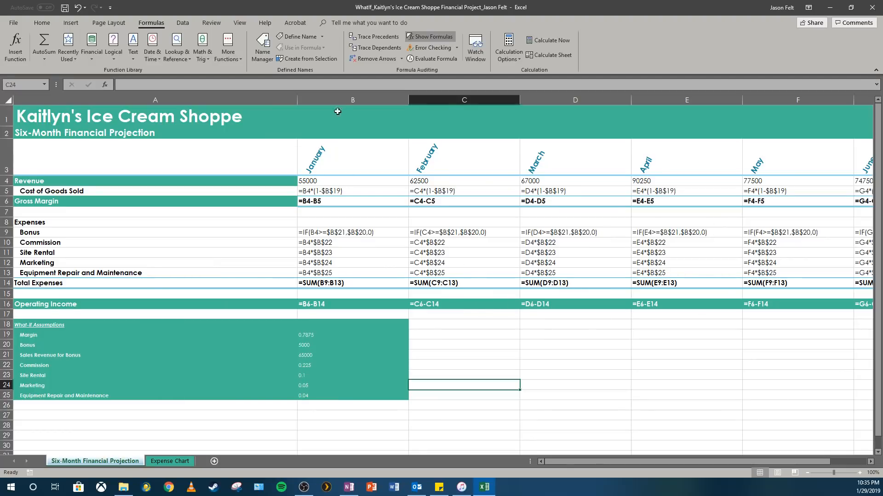
click(417, 36)
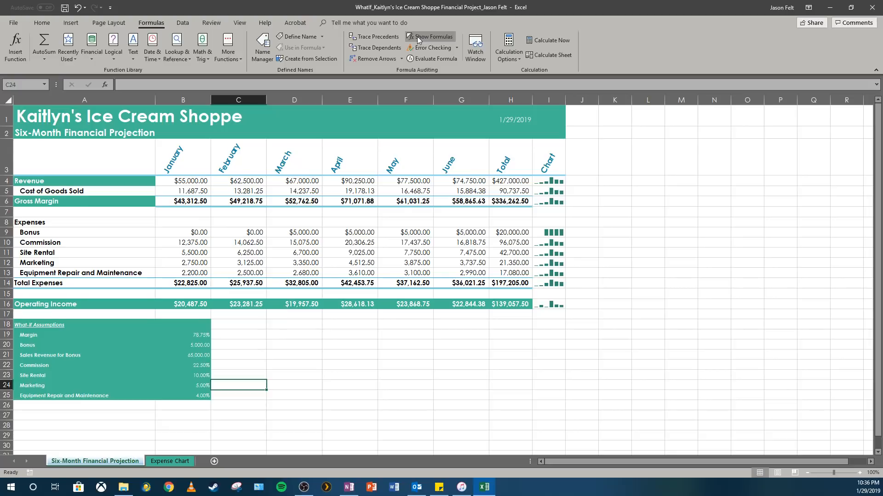
- Examine the total operating income in H16 together with the Margin and Site Rental assumptions in B19 and B23
click(523, 303)
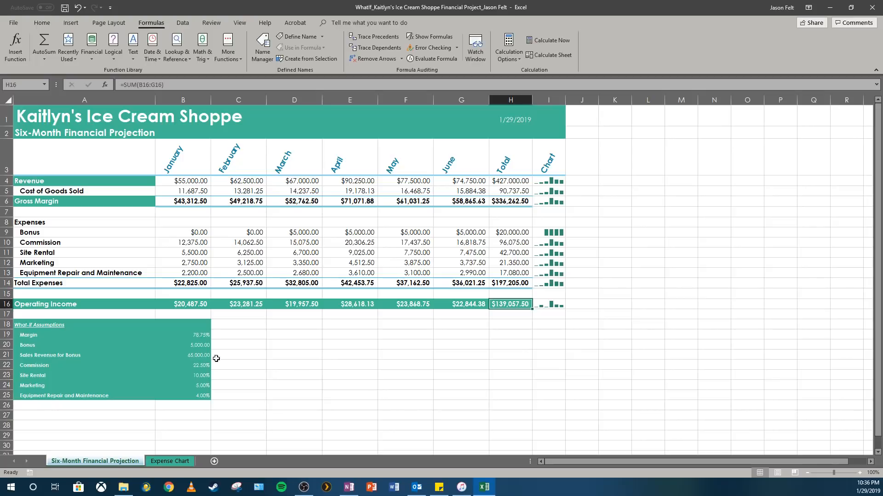
click(200, 337)
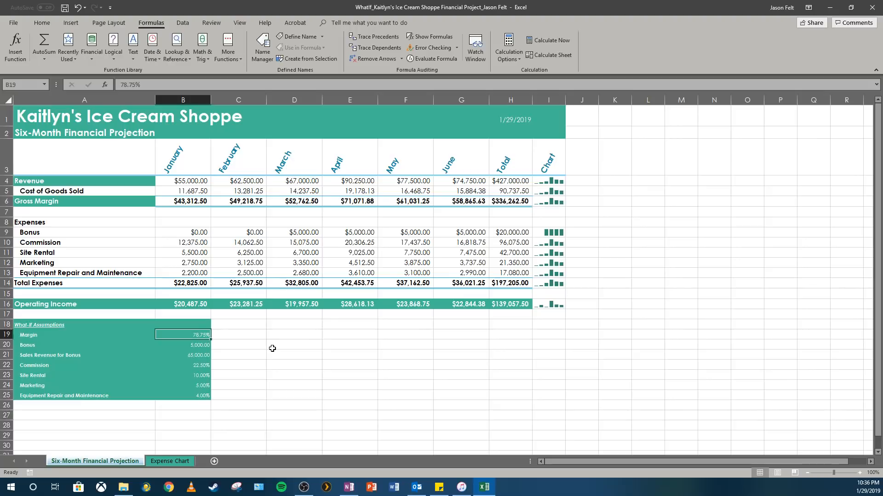
click(205, 375)
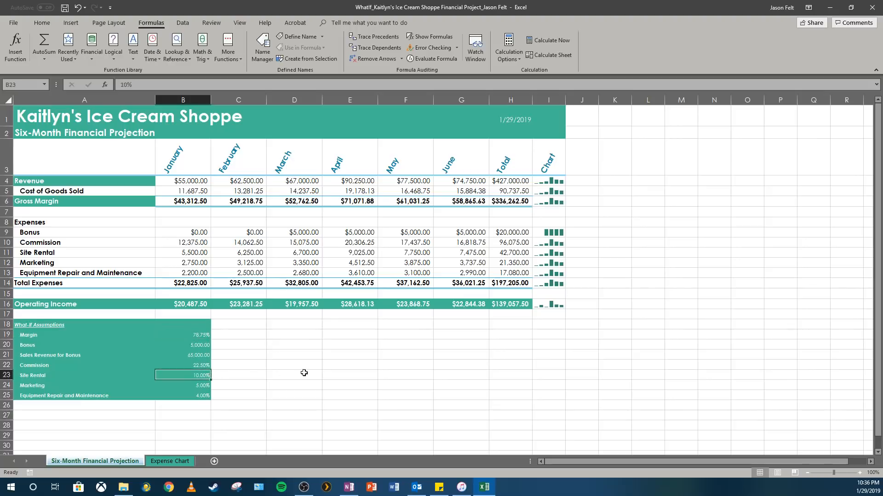
drag(304, 373, 288, 355)
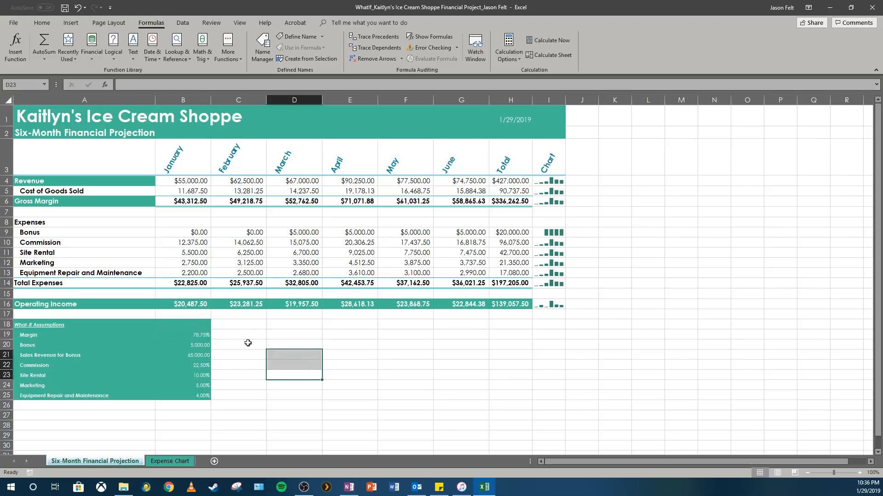
click(205, 373)
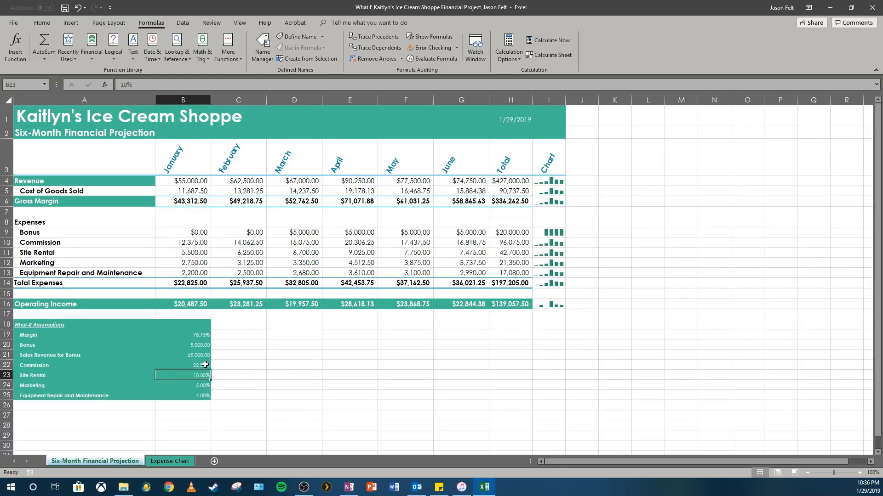
drag(221, 383, 221, 378)
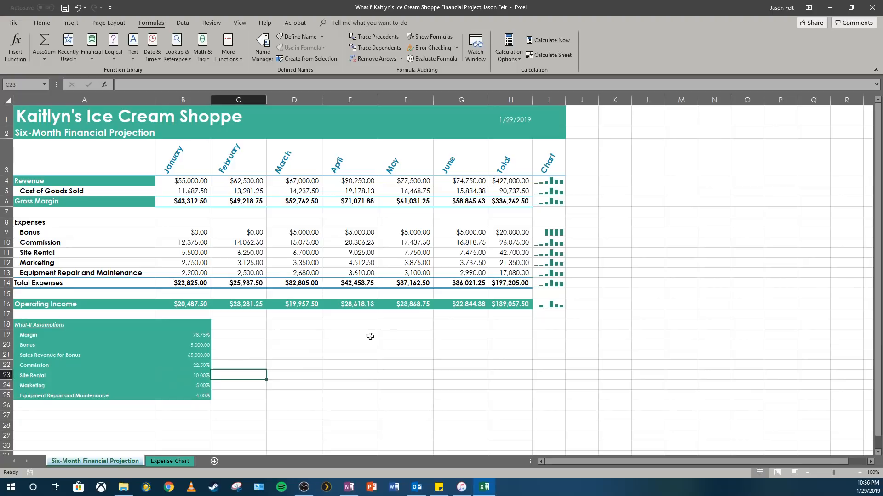
click(493, 307)
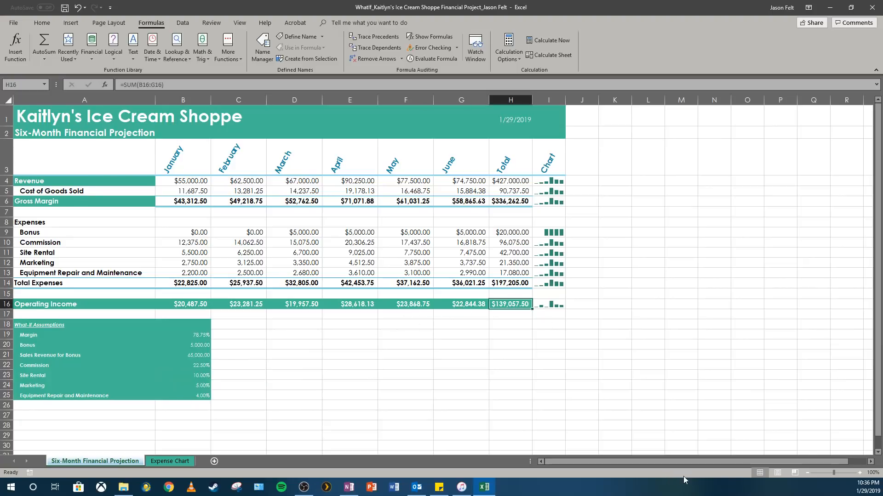
click(206, 374)
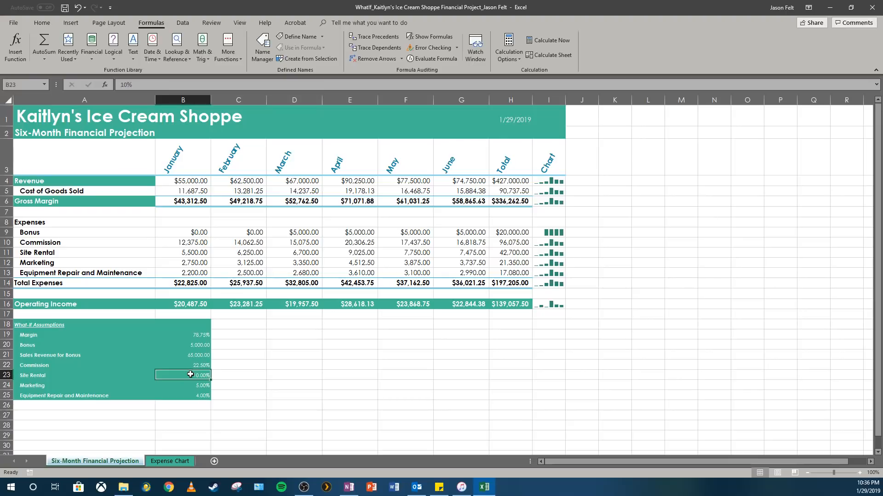
- Set up a Goal Seek that brings total operating income in H16 to 145000 by changing the Site Rental assumption in B23
click(508, 304)
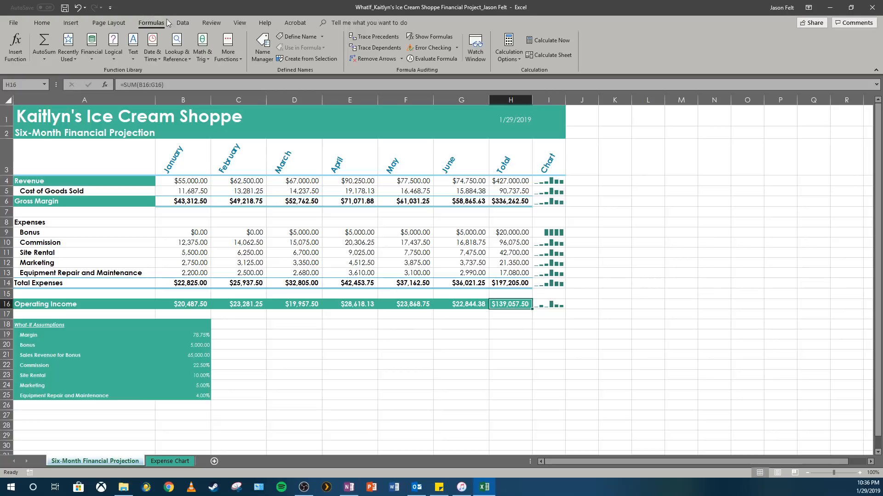
click(182, 22)
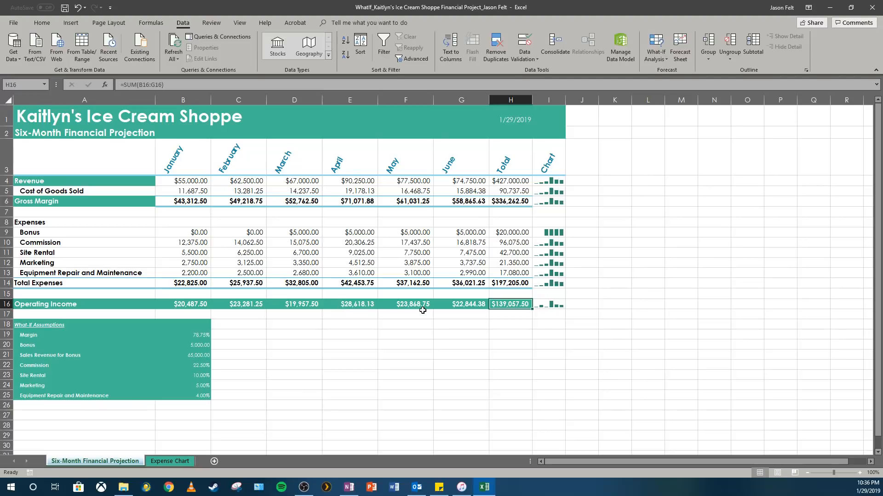
click(653, 61)
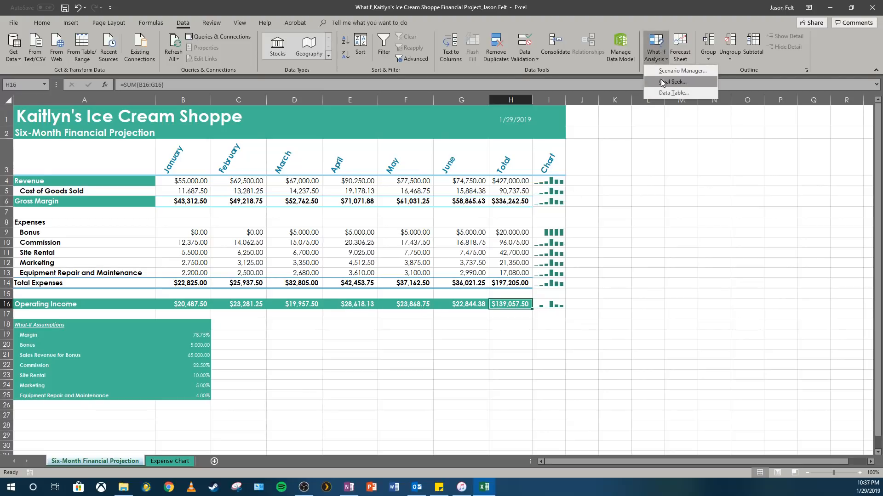
click(661, 81)
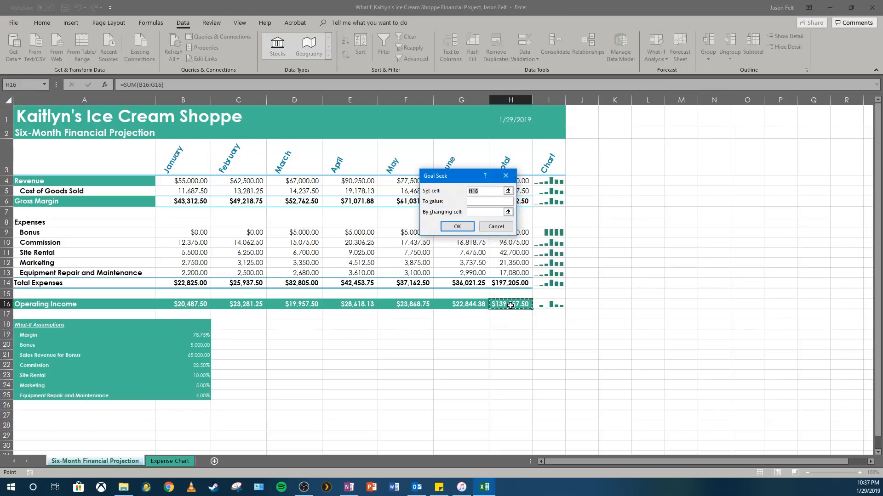
click(485, 201)
text(145000)
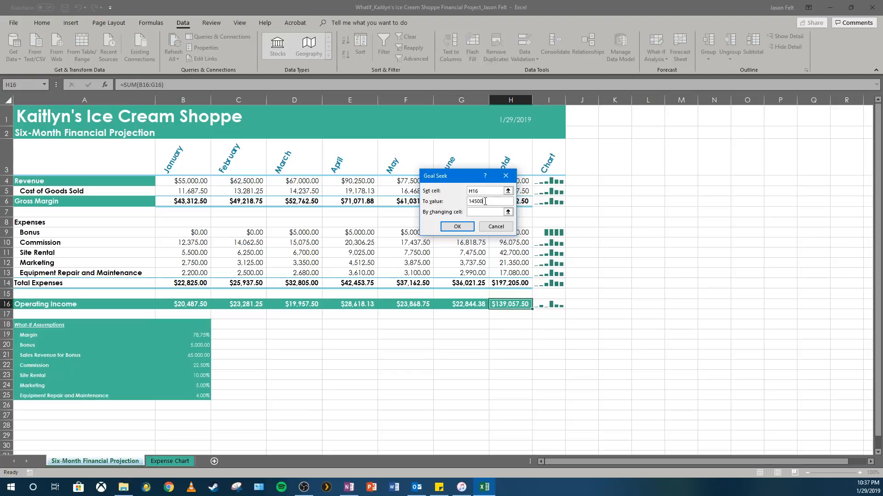
click(477, 210)
click(207, 374)
- Run the Goal Seek, keep its solution, and check the Site Rental in B23 and the total operating income in H16
click(463, 228)
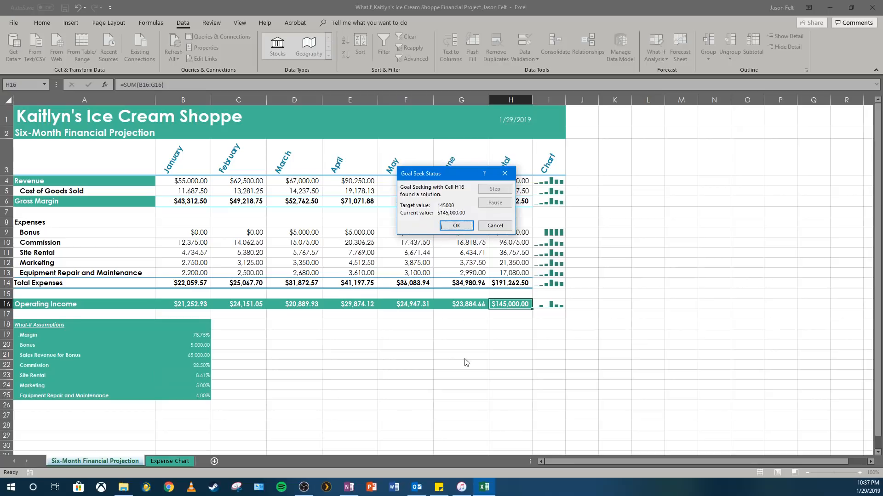
click(456, 228)
click(208, 376)
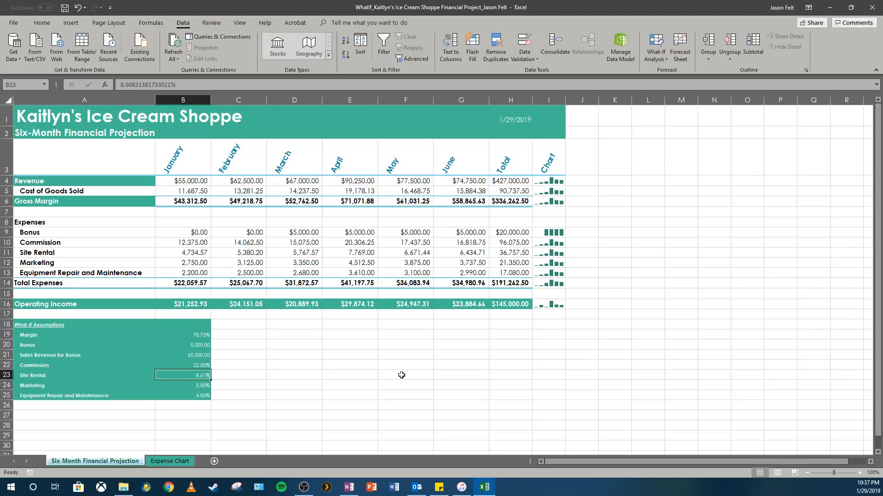
click(529, 302)
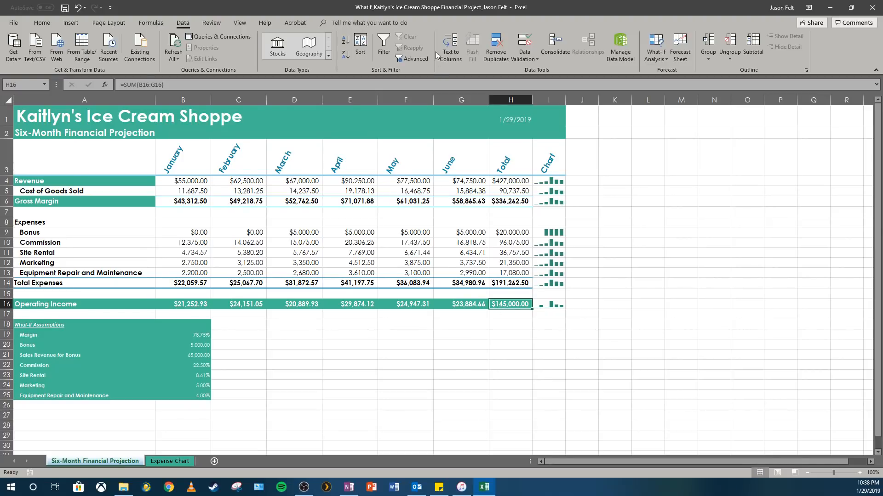
- Switch to OneNote and copy the ice cream shop's Financial Projection tutorial page from the MS Excel section
click(342, 491)
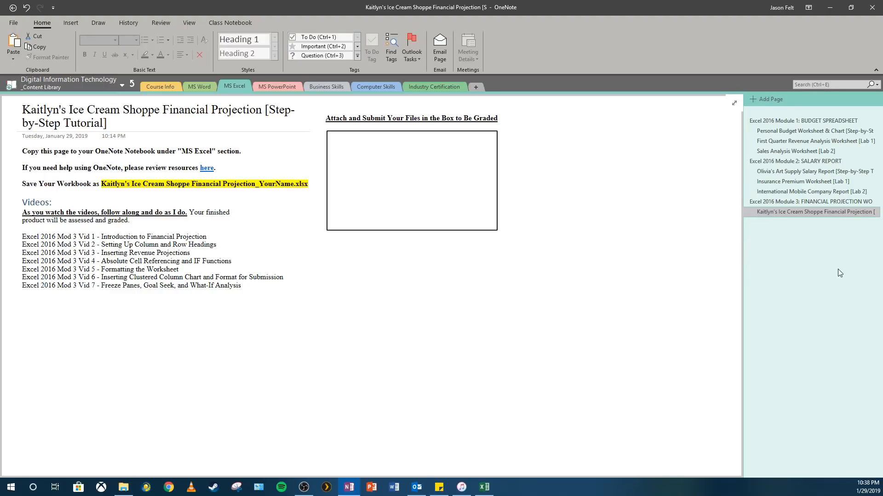
right_click(812, 214)
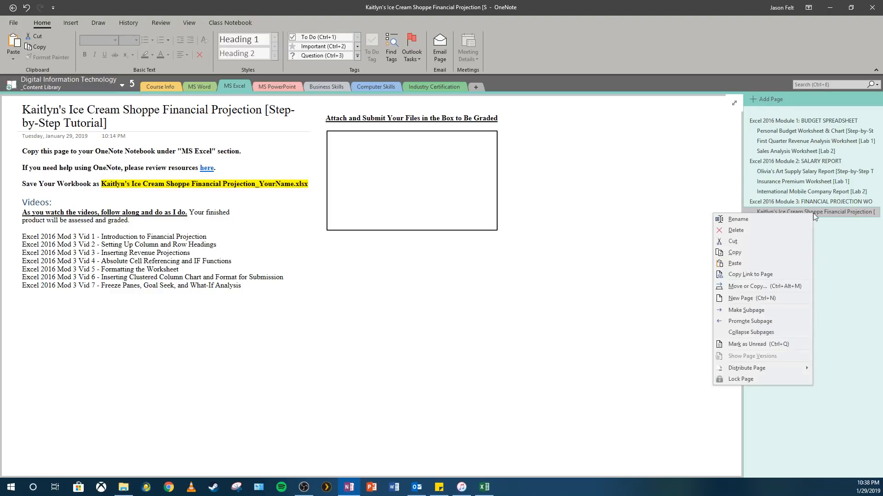
click(742, 254)
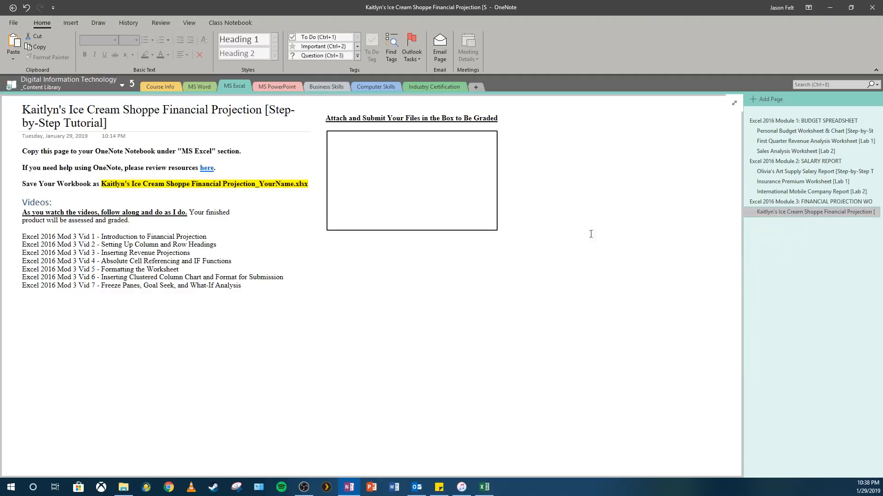
click(92, 83)
click(92, 89)
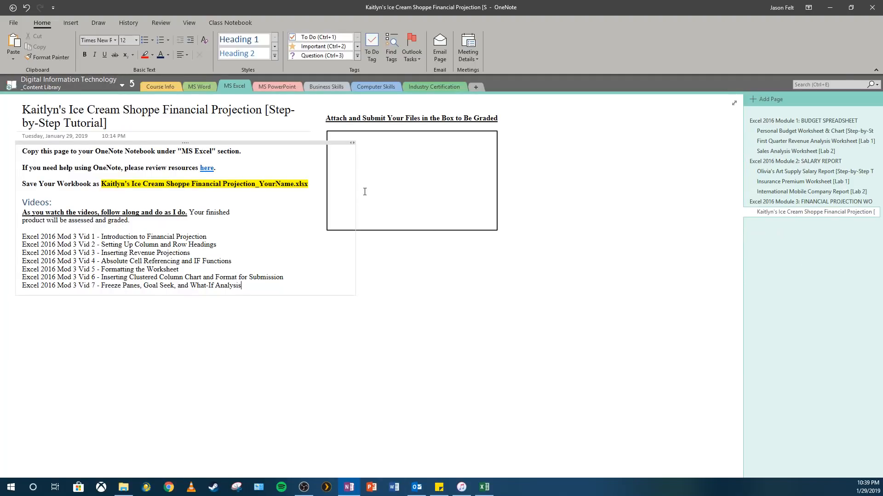
- Look through the Module 3 folder for files to attach in the page's submission box, and leave without inserting any
click(370, 149)
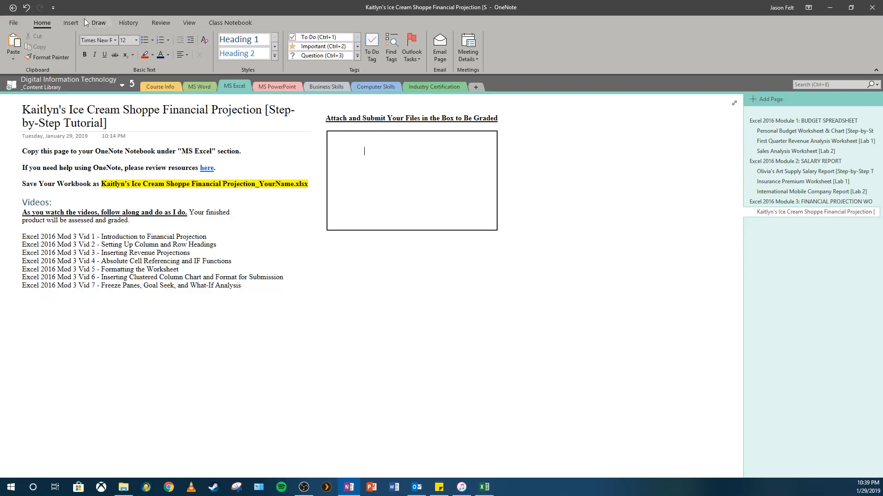
click(70, 23)
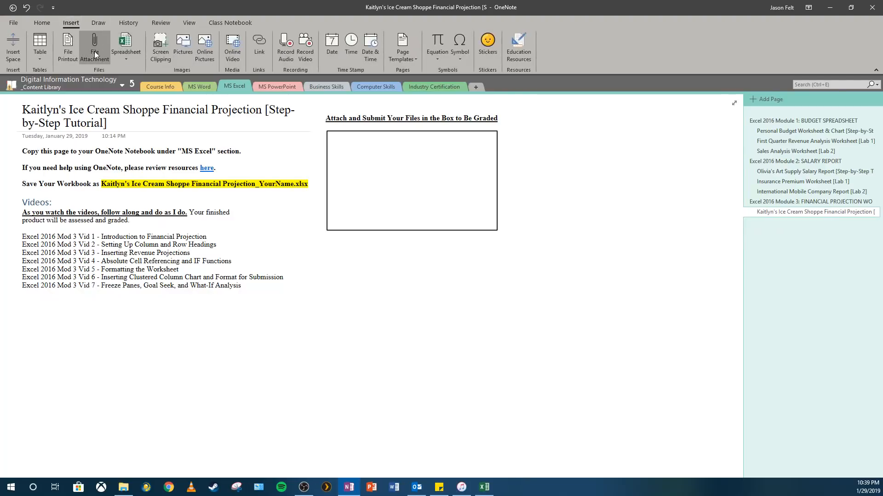
click(95, 51)
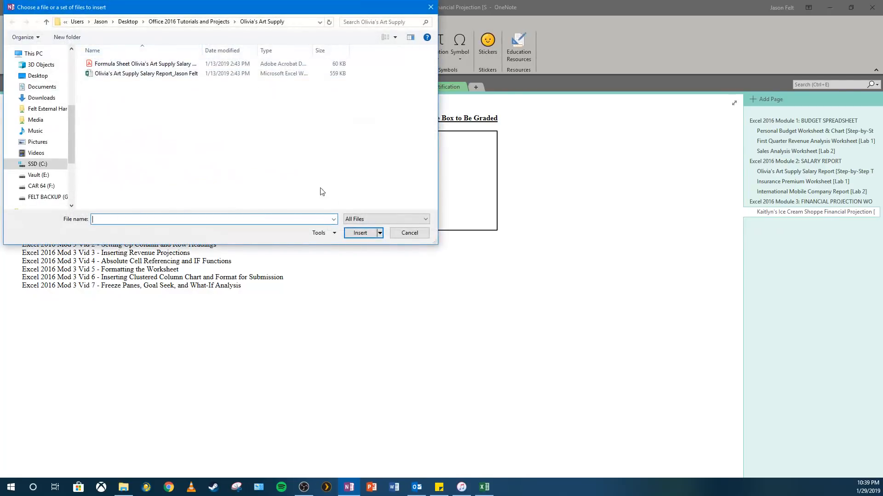
click(201, 22)
double_click(119, 114)
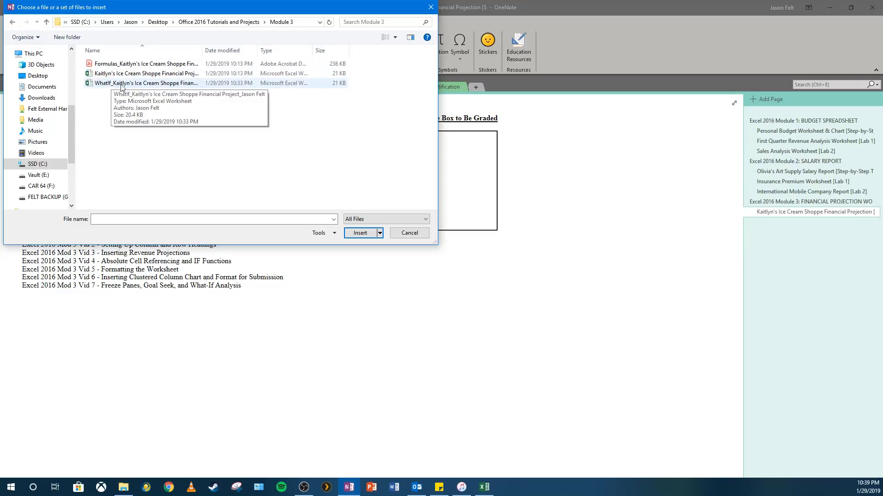
click(401, 232)
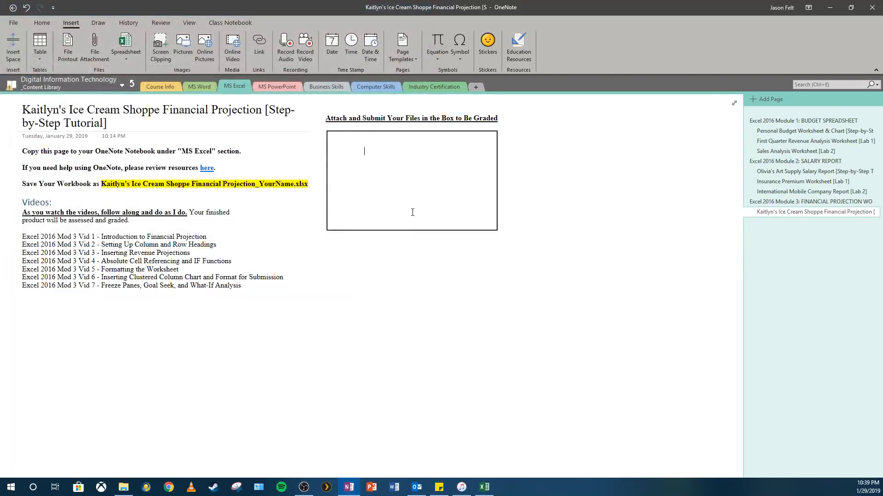
drag(21, 235, 247, 290)
click(247, 290)
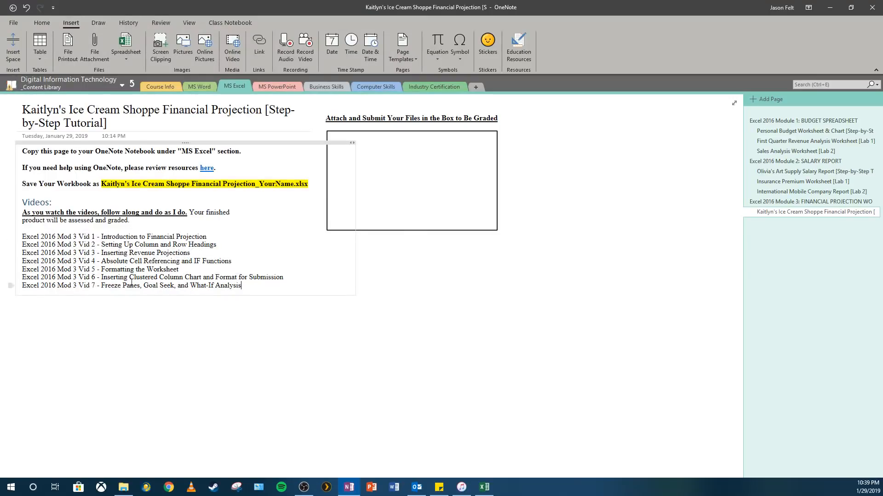